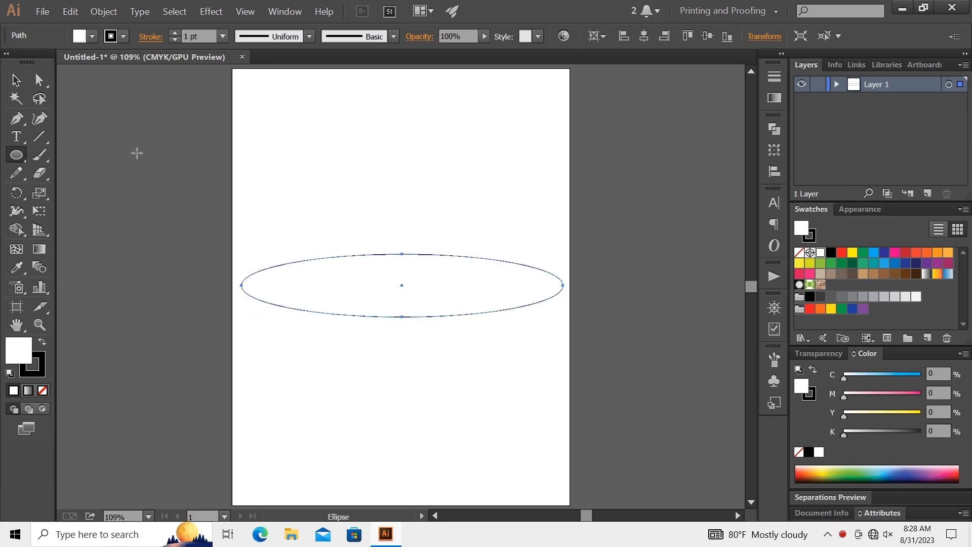
# Step: Give the ellipse a black fill and no stroke
pyautogui.click(14, 80)
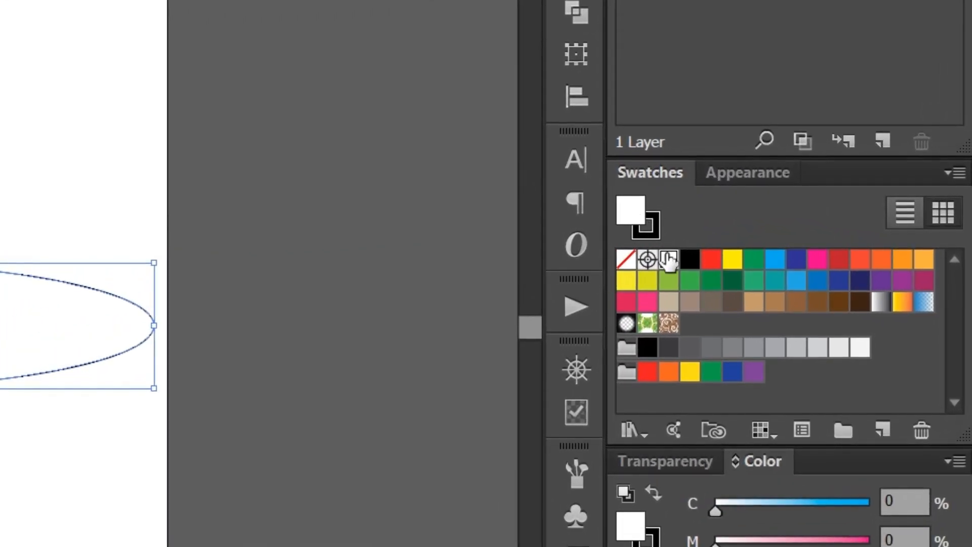
pyautogui.click(831, 252)
pyautogui.click(656, 228)
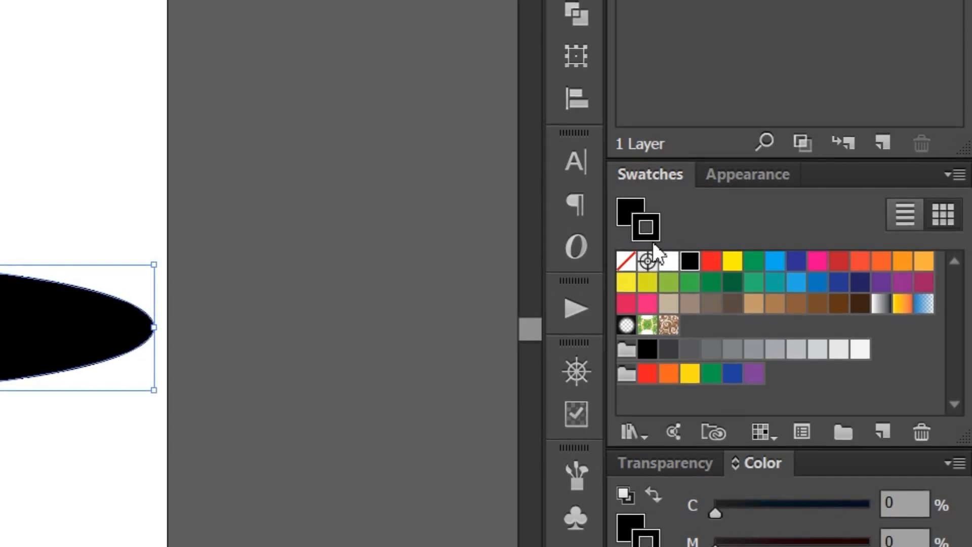
pyautogui.click(622, 260)
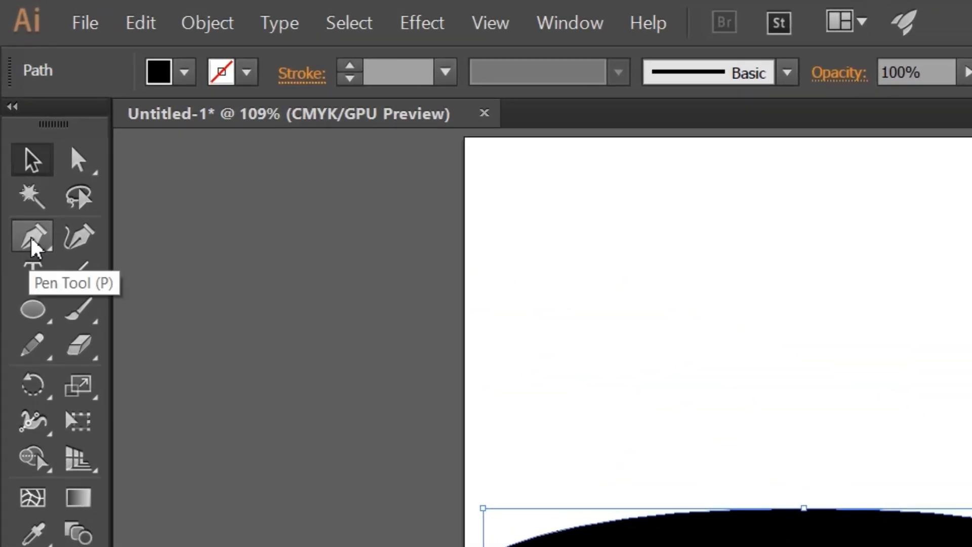
# Step: Convert the ellipse's left and right end anchors to sharp corners with the Anchor Point tool
pyautogui.click(16, 121)
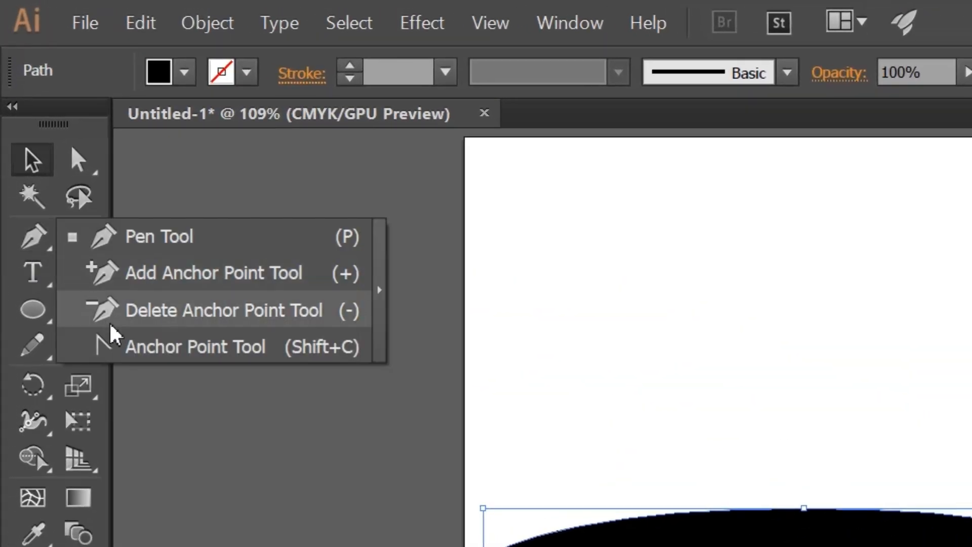
pyautogui.click(174, 350)
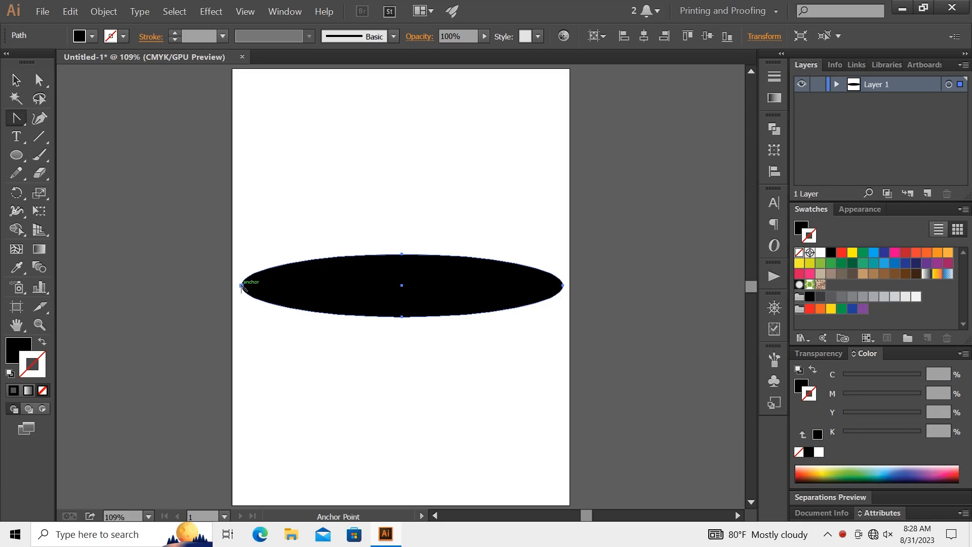
pyautogui.click(241, 286)
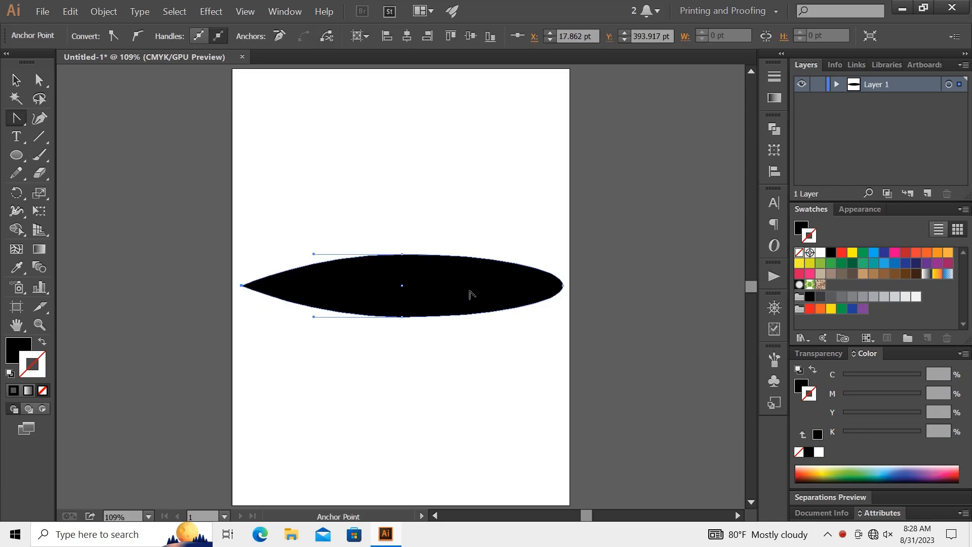
pyautogui.click(562, 286)
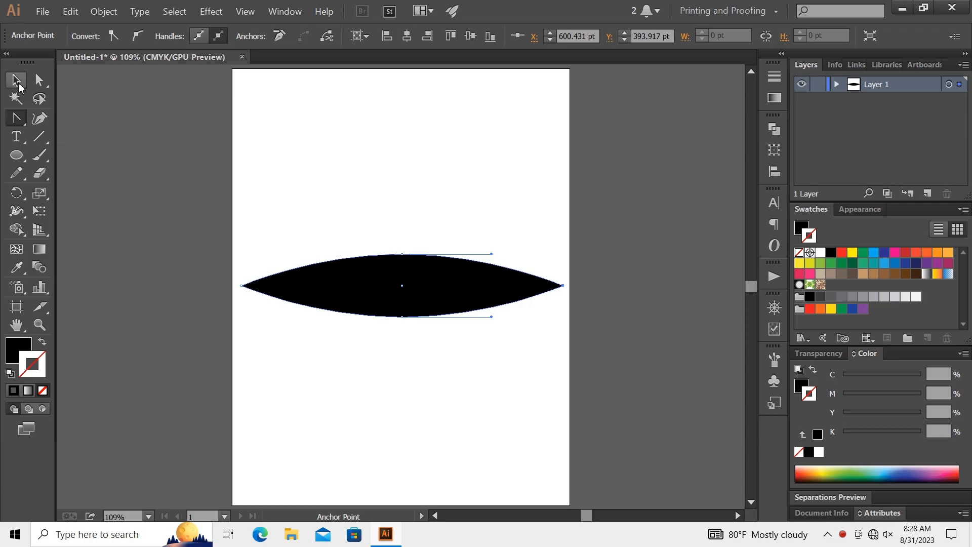
# Step: Flatten the pointed ellipse vertically into a very thin tapered sliver, keeping its full width
pyautogui.click(18, 82)
pyautogui.moveTo(401, 317); pyautogui.dragTo(406, 261)
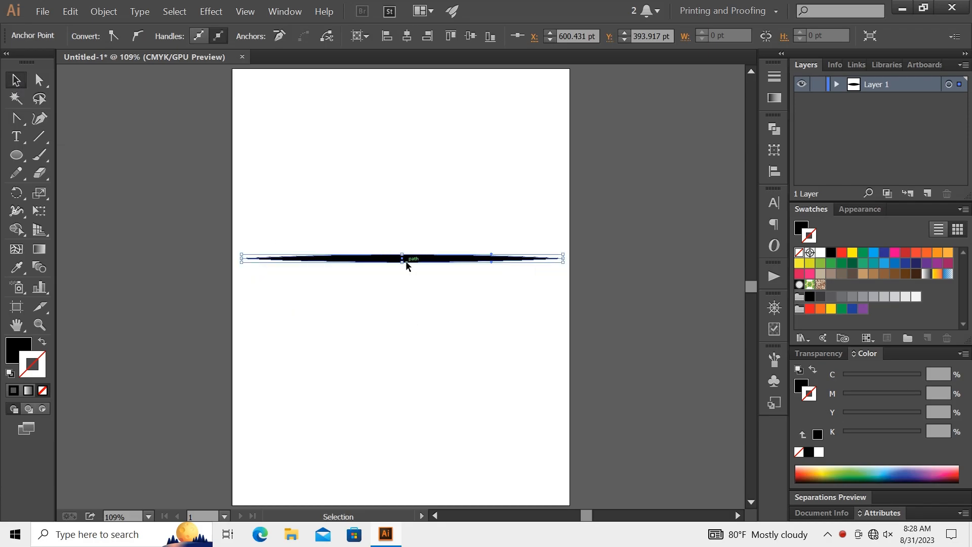
pyautogui.press('a')
pyautogui.hotkey('ctrl', '=')
pyautogui.hotkey('ctrl', '=')
pyautogui.hotkey('ctrl', '=')
pyautogui.hotkey('ctrl', '=')
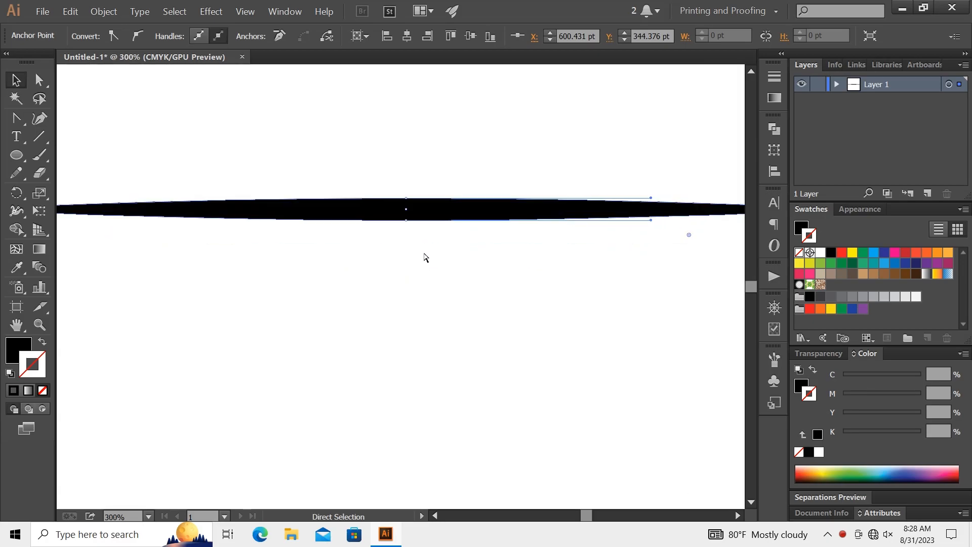
pyautogui.press('v')
pyautogui.moveTo(407, 196); pyautogui.dragTo(407, 172)
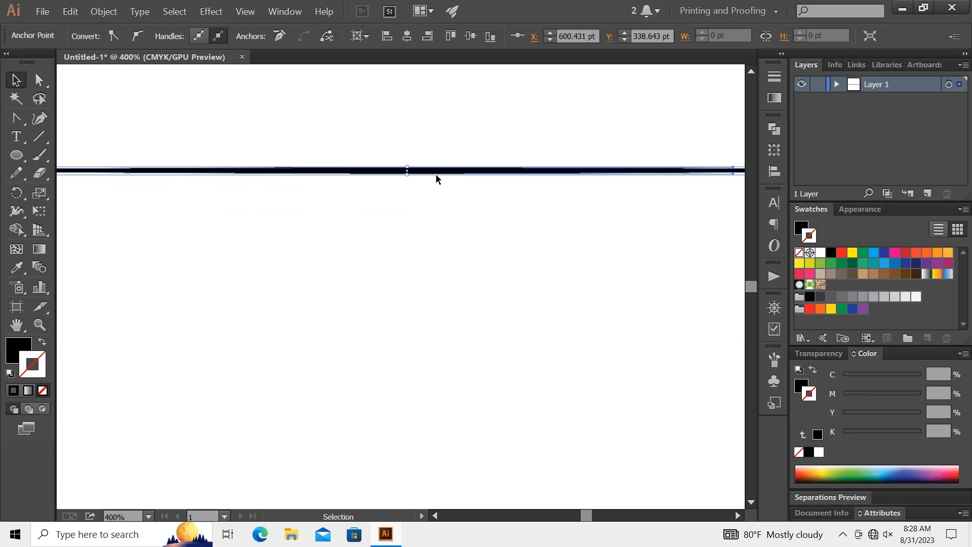
pyautogui.hotkey('ctrl', '0')
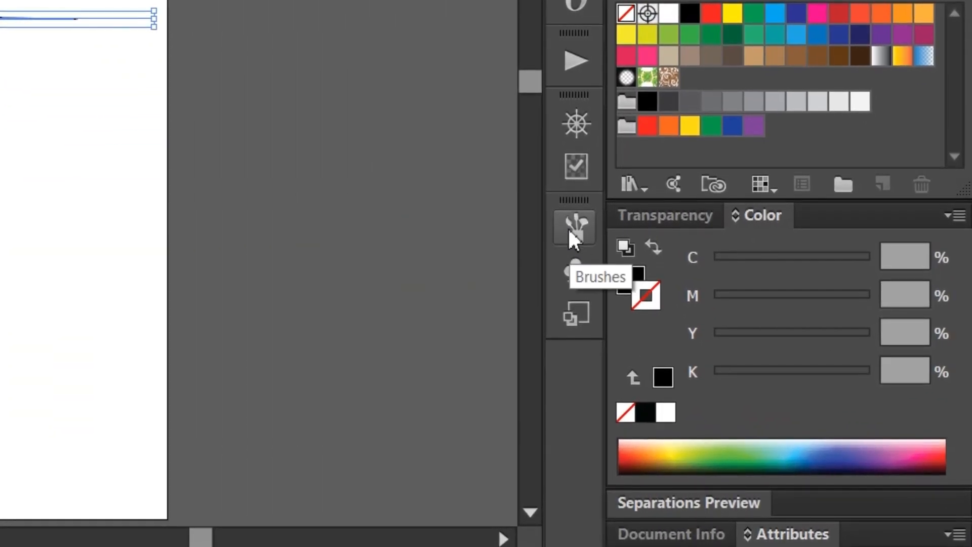
# Step: Create a new Art Brush from the tapered sliver with the default options, and delete the sliver from the artboard
pyautogui.click(571, 231)
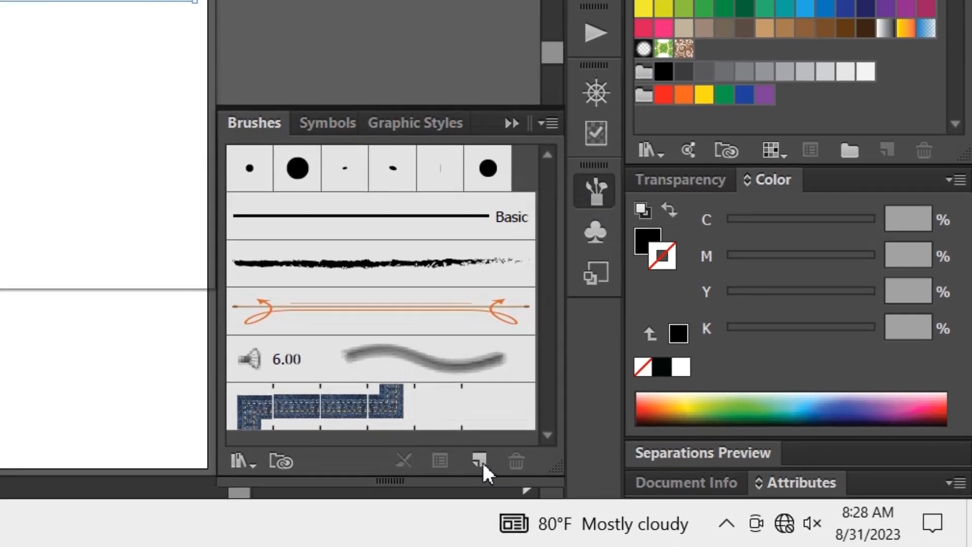
pyautogui.click(453, 479)
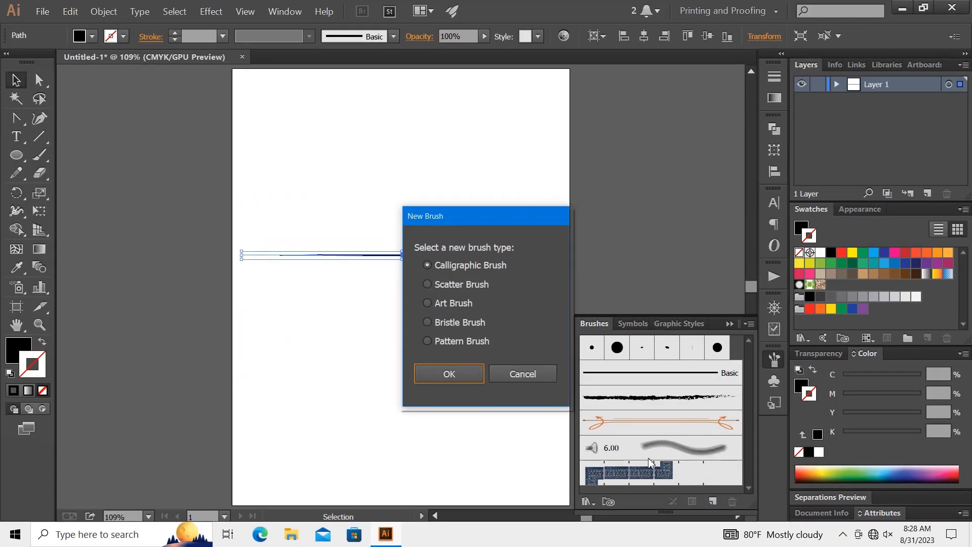
pyautogui.click(452, 302)
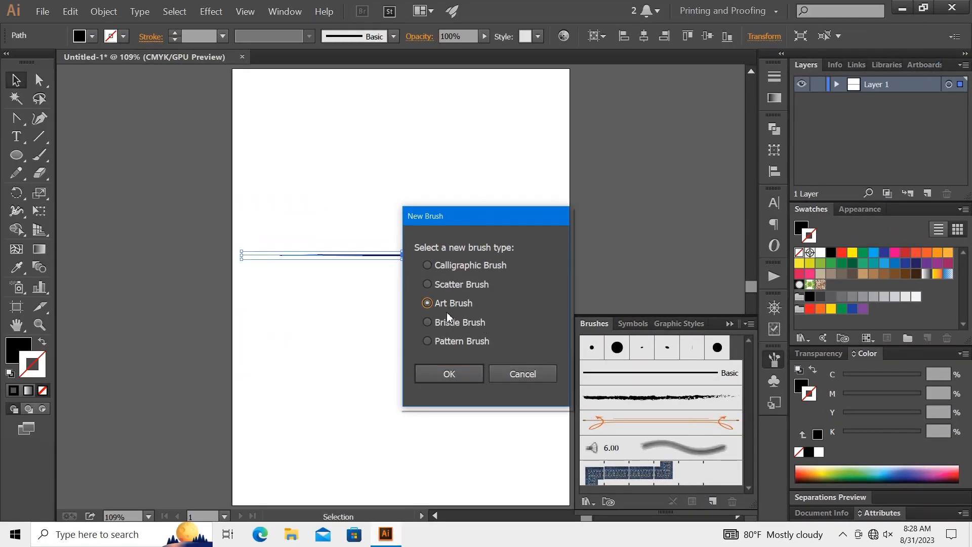
pyautogui.click(437, 375)
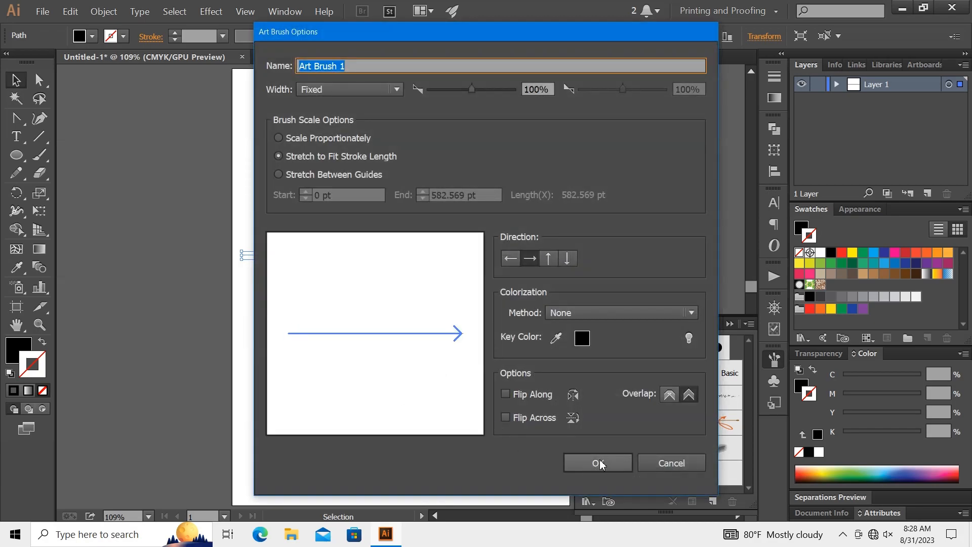
pyautogui.click(598, 463)
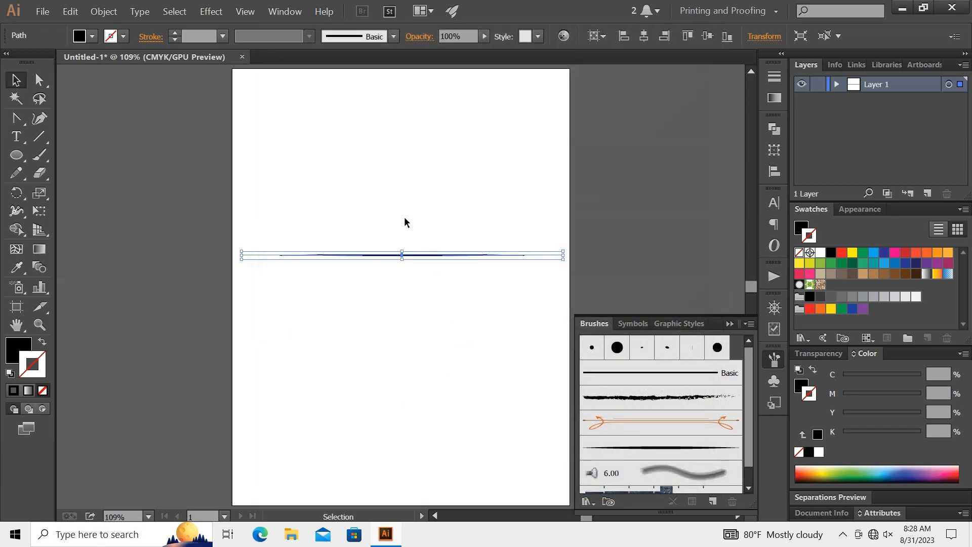
pyautogui.press('Delete')
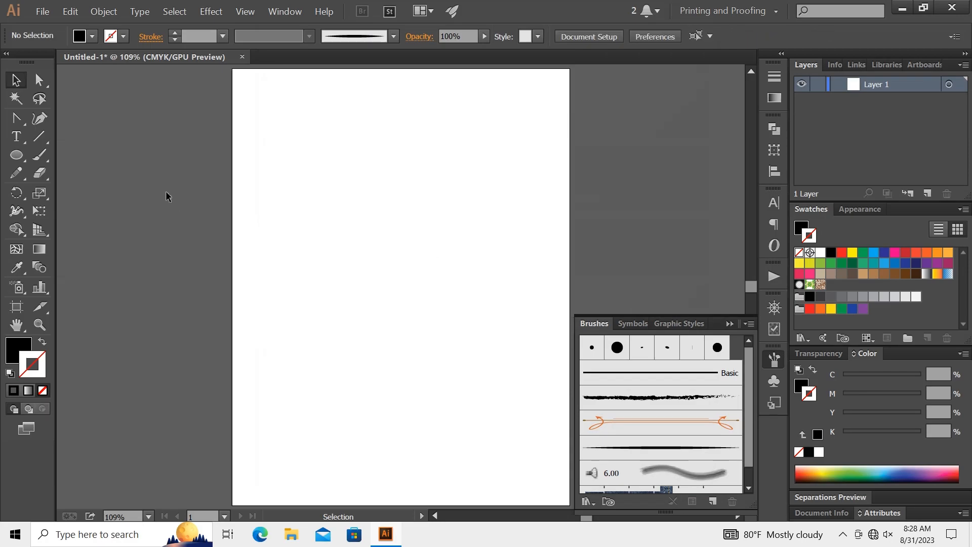
# Step: Paint several long curved strokes on the artboard with the Paintbrush and the new tapered art brush
pyautogui.click(41, 156)
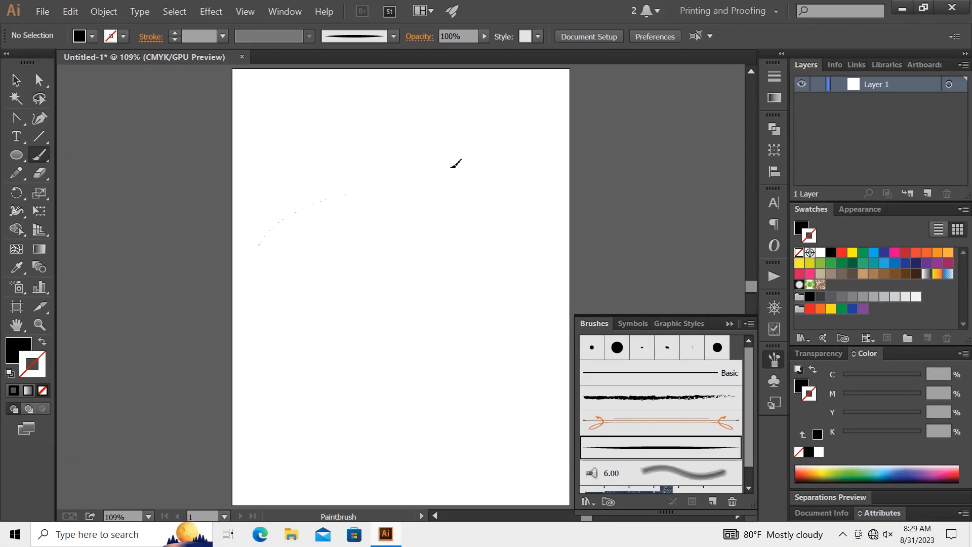
pyautogui.moveTo(451, 167); pyautogui.dragTo(453, 168)
pyautogui.moveTo(323, 367); pyautogui.dragTo(330, 371)
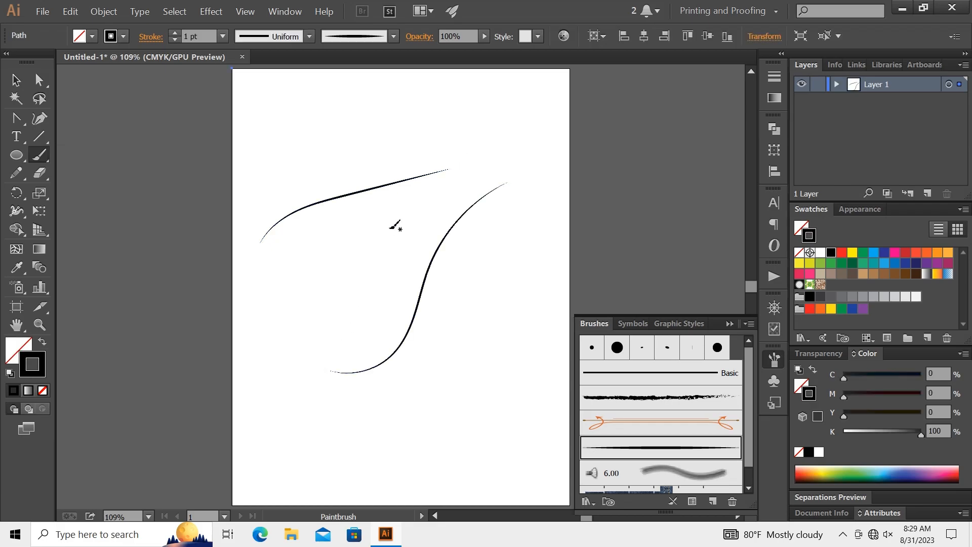
pyautogui.moveTo(340, 319); pyautogui.dragTo(301, 379)
pyautogui.moveTo(318, 431)
pyautogui.mouseDown()
pyautogui.moveTo(406, 228)
pyautogui.moveTo(304, 439)
pyautogui.mouseUp()
pyautogui.moveTo(398, 246); pyautogui.dragTo(265, 421)
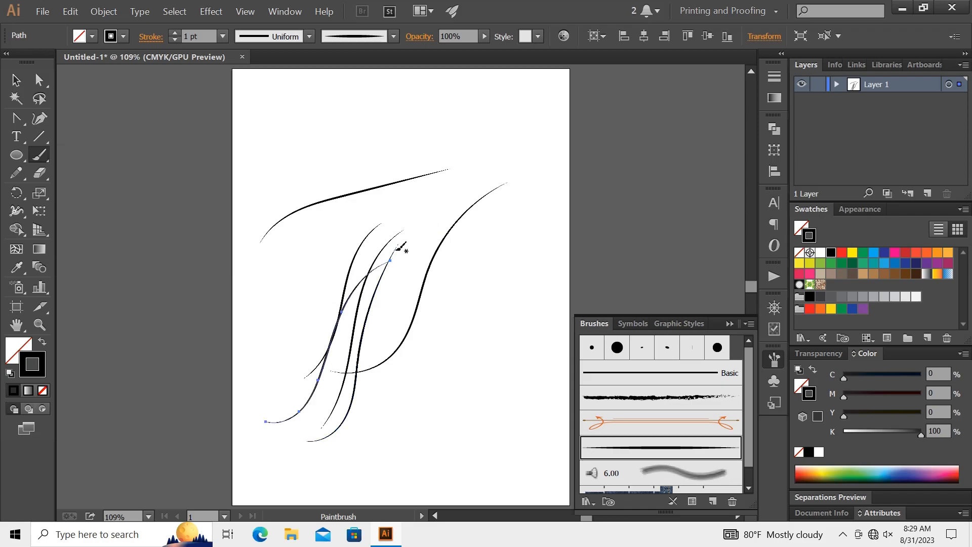
pyautogui.moveTo(397, 261); pyautogui.dragTo(424, 405)
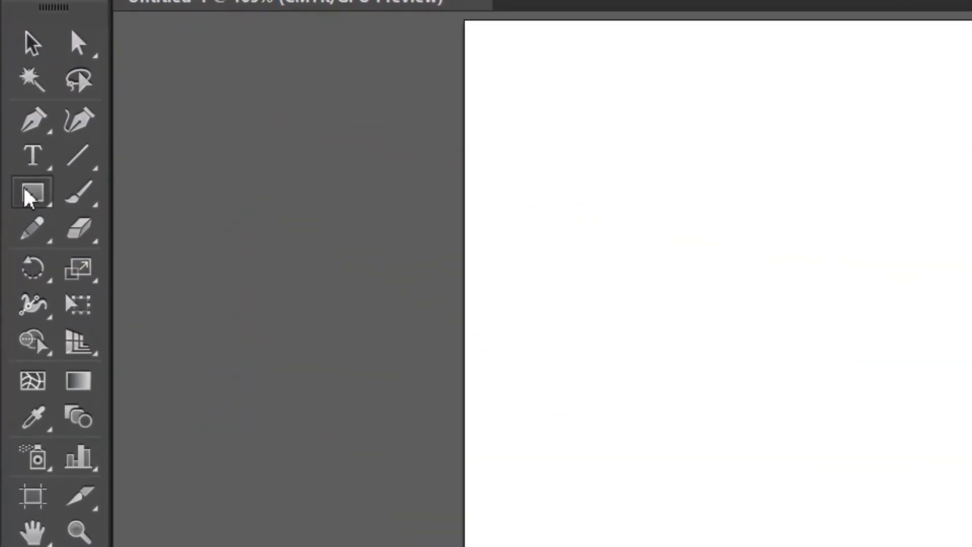
# Step: Draw a tall rectangle in the upper middle of the artboard and remove its fill, keeping the black stroke
pyautogui.click(17, 154)
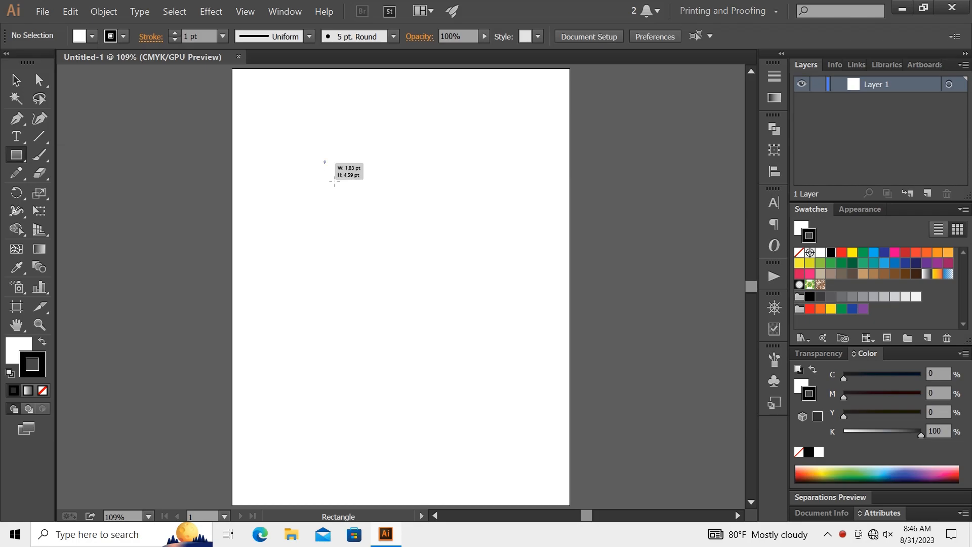
pyautogui.moveTo(648, 202); pyautogui.dragTo(868, 546)
pyautogui.moveTo(434, 361); pyautogui.dragTo(436, 363)
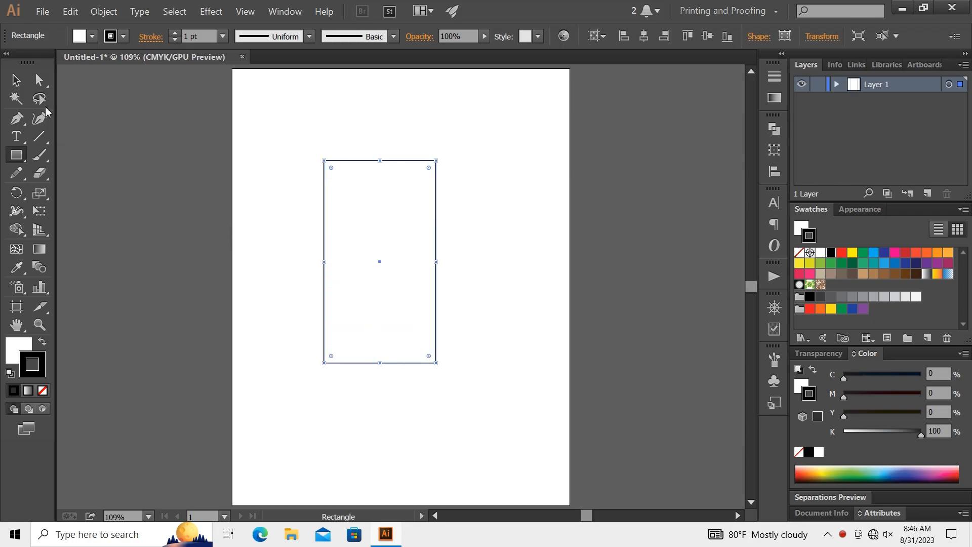
pyautogui.click(20, 85)
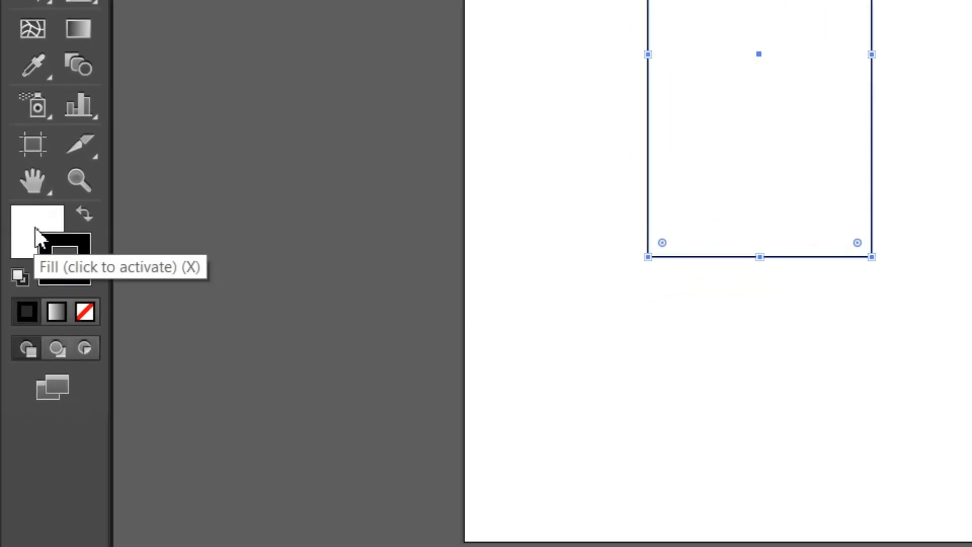
pyautogui.click(80, 309)
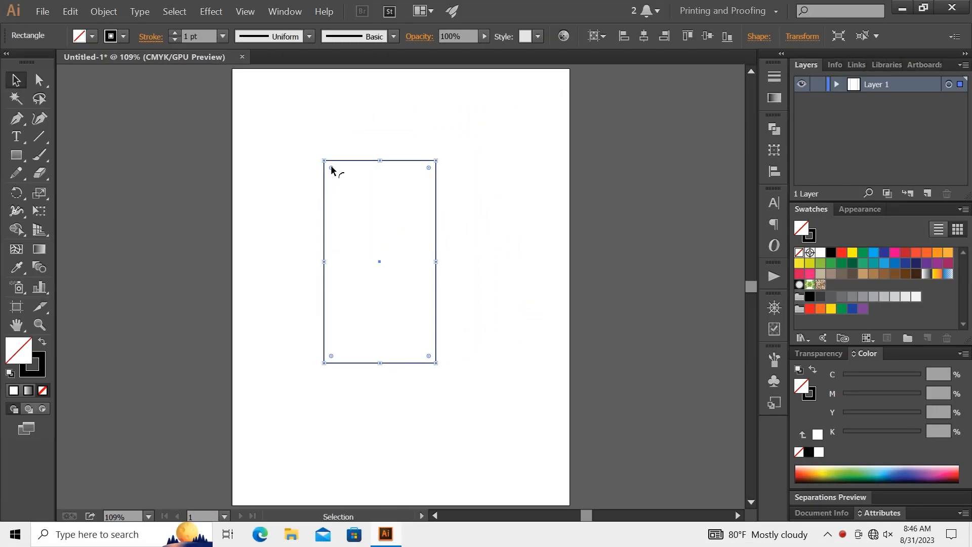
# Step: Round the rectangle's corners fully into a pill shape and set its stroke weight to 25 pt
pyautogui.moveTo(331, 169); pyautogui.dragTo(402, 251)
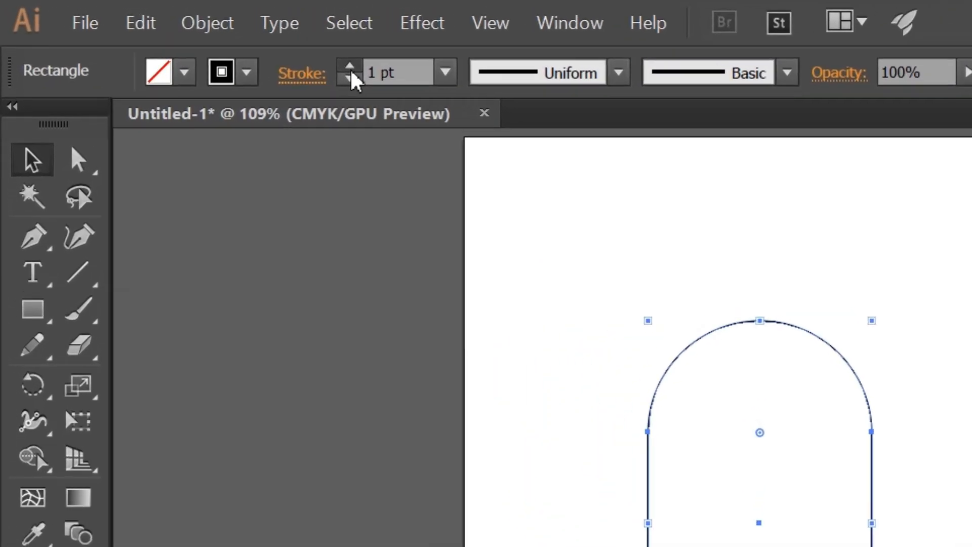
pyautogui.moveTo(351, 71); pyautogui.dragTo(351, 71)
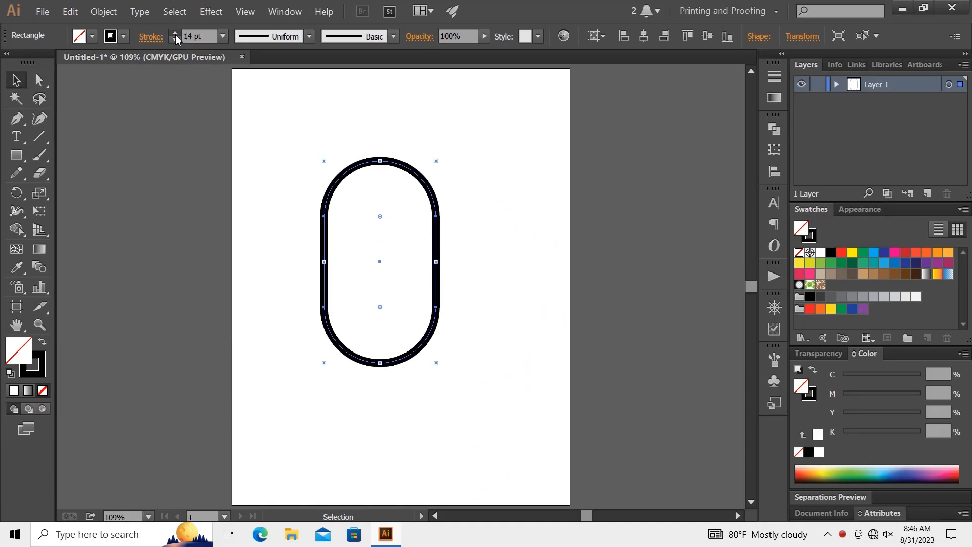
pyautogui.moveTo(176, 34); pyautogui.dragTo(175, 34)
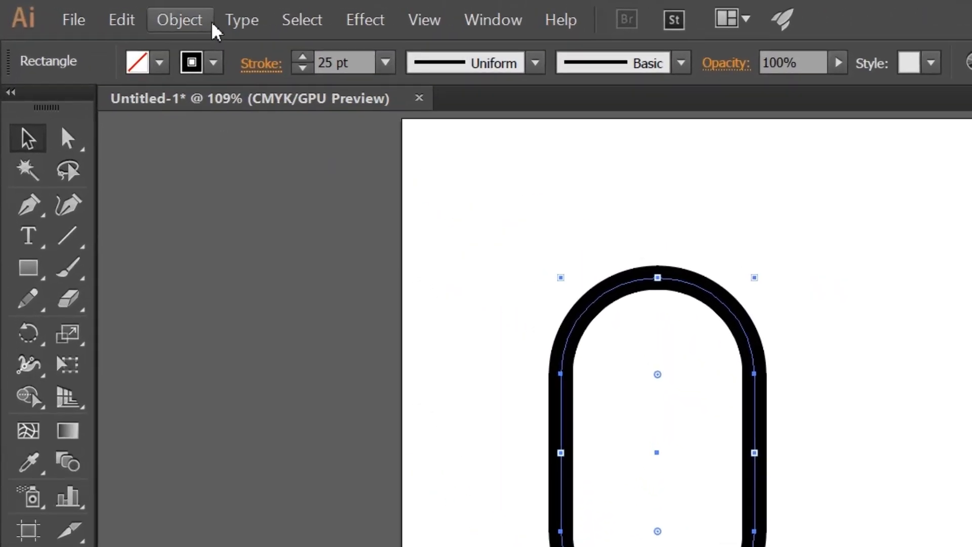
# Step: Expand the pill outline's fill and stroke into a filled shape
pyautogui.click(113, 11)
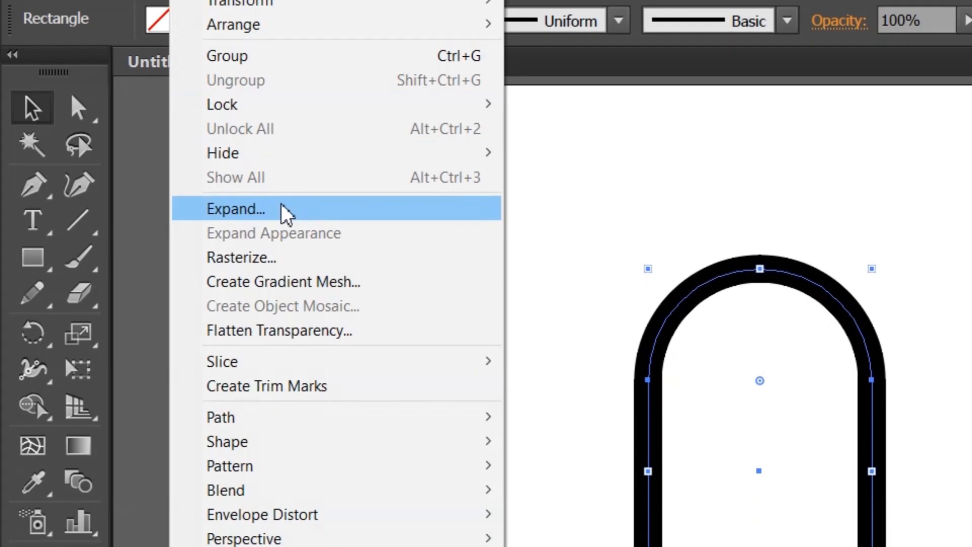
pyautogui.click(281, 208)
pyautogui.click(448, 350)
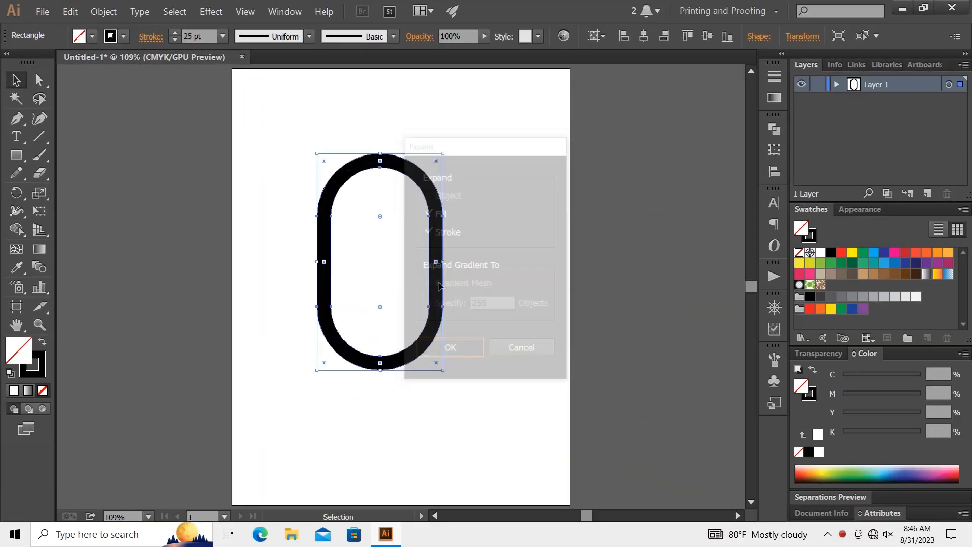
# Step: Scale the expanded pill ring down to a small size and rotate it 90 degrees so it lies horizontally
pyautogui.moveTo(443, 152); pyautogui.dragTo(399, 210)
pyautogui.hotkey('ctrl', '=')
pyautogui.hotkey('ctrl', '=')
pyautogui.hotkey('ctrl', '=')
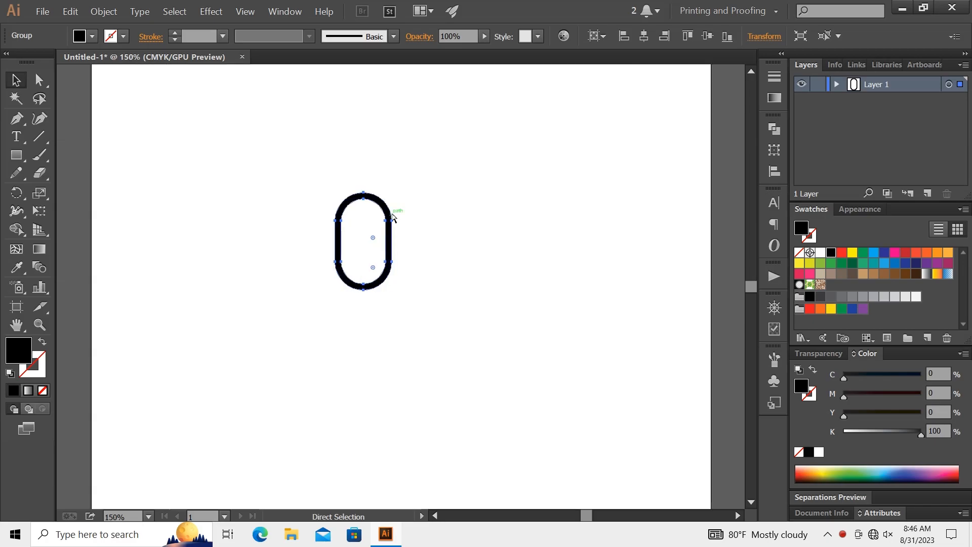
pyautogui.moveTo(384, 141); pyautogui.dragTo(401, 253)
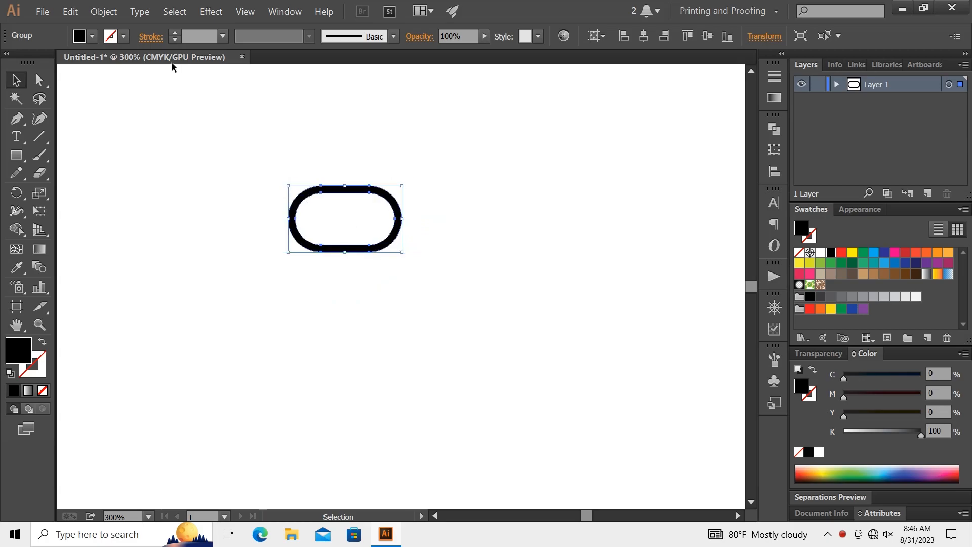
# Step: Add a 9 pt black stroke to the pill ring, enlarge it slightly, and deselect it
pyautogui.click(172, 35)
pyautogui.click(172, 34)
pyautogui.click(172, 34)
pyautogui.moveTo(402, 219); pyautogui.dragTo(419, 223)
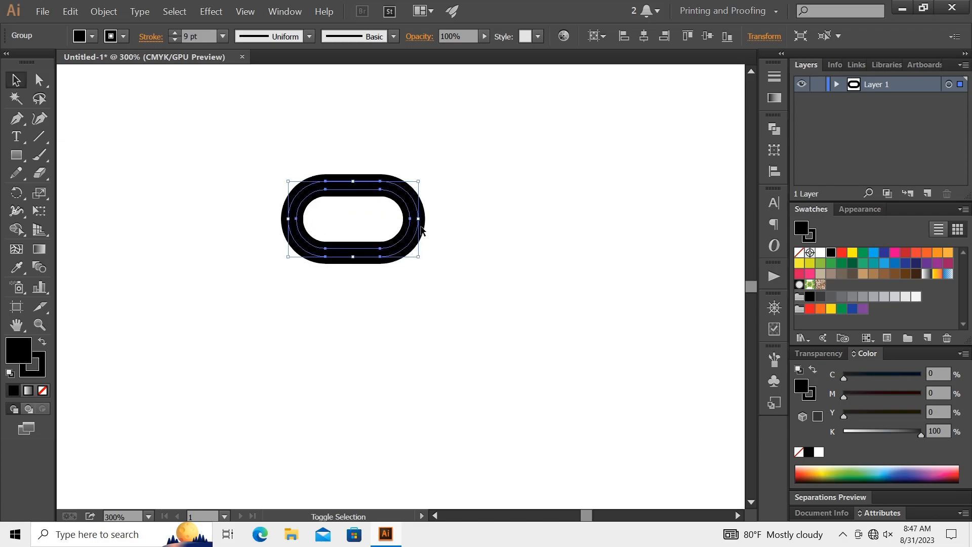
pyautogui.click(495, 244)
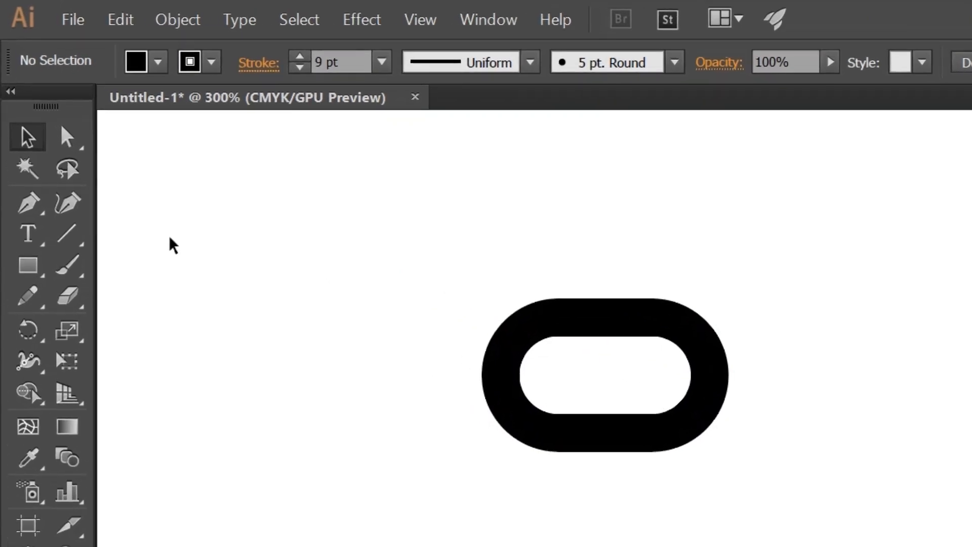
# Step: Draw a thin horizontal rectangle with black fill and no stroke, extending outward from inside the pill ring's right end
pyautogui.click(50, 309)
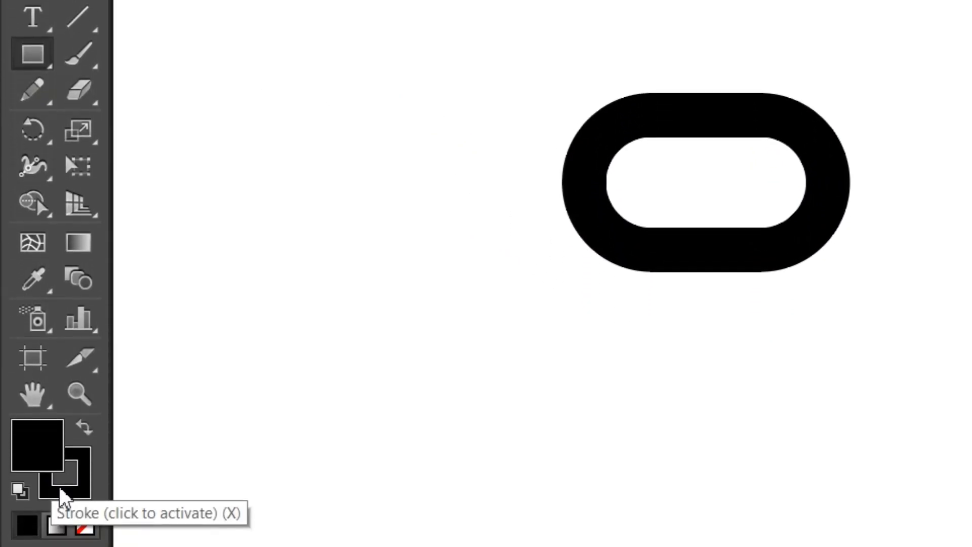
pyautogui.click(85, 386)
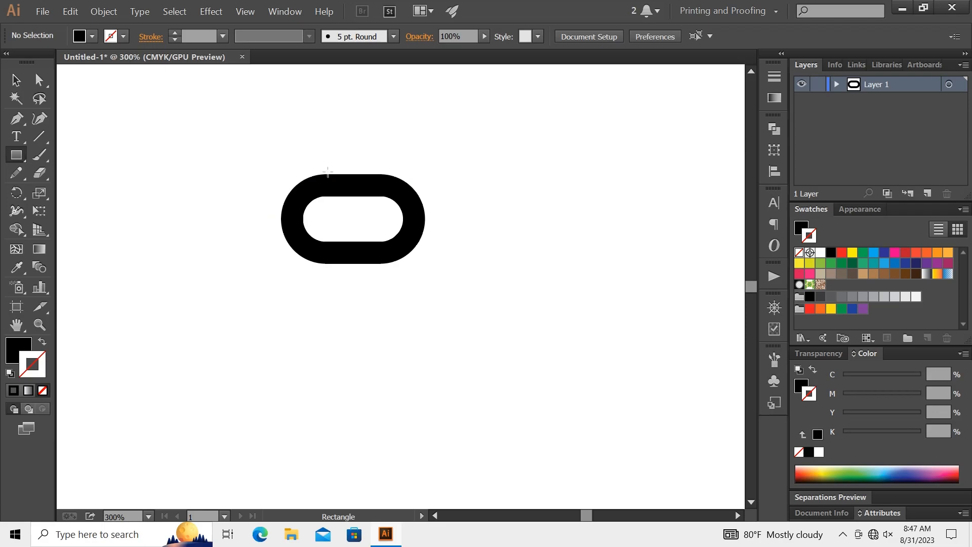
pyautogui.moveTo(328, 174); pyautogui.dragTo(509, 233)
pyautogui.click(17, 80)
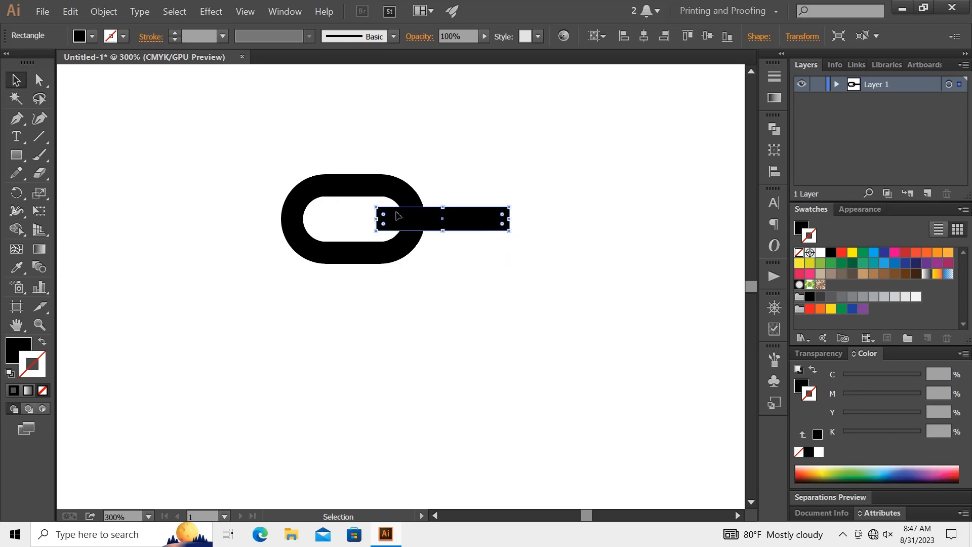
# Step: Round the thin rectangle's corners fully, shorten the bar slightly at its right end, and deselect it
pyautogui.moveTo(385, 217)
pyautogui.mouseDown()
pyautogui.moveTo(401, 219)
pyautogui.moveTo(393, 218)
pyautogui.mouseUp()
pyautogui.moveTo(510, 218); pyautogui.dragTo(508, 218)
pyautogui.click(548, 257)
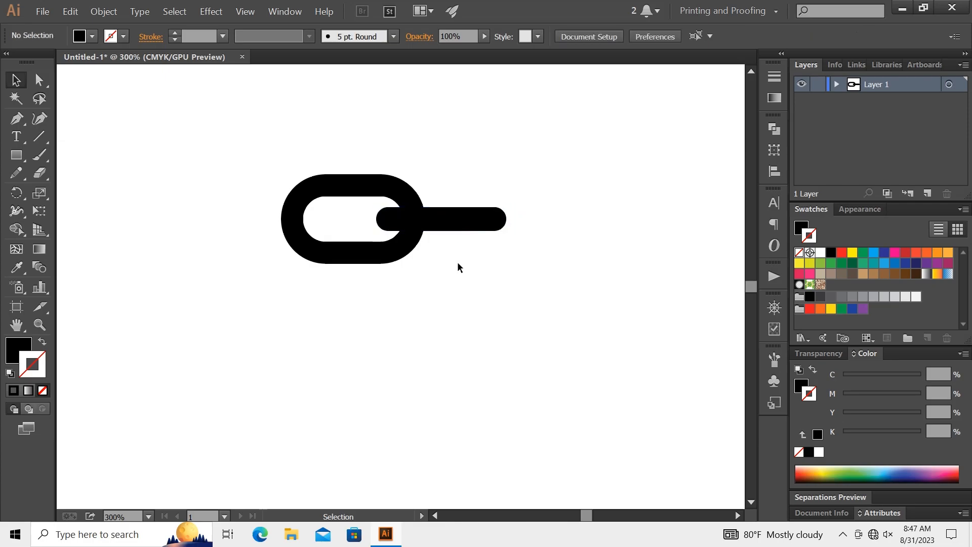
# Step: Duplicate the pill ring horizontally so the copy overlaps the right end of the rounded bar, and deselect it
pyautogui.click(392, 253)
pyautogui.moveTo(393, 253); pyautogui.dragTo(576, 260)
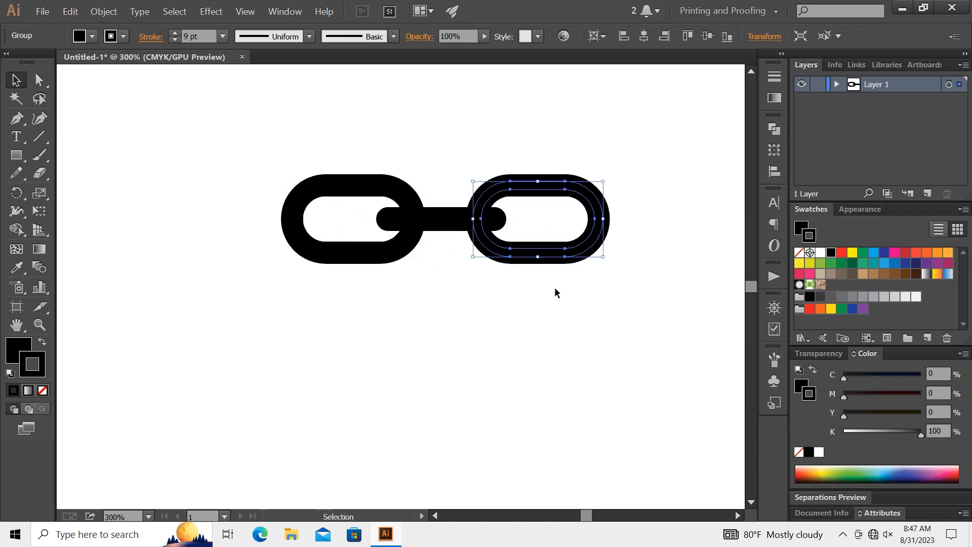
pyautogui.click(527, 300)
# Step: Nudge the rounded connecting bar slightly to the right to center it between the two rings
pyautogui.click(454, 220)
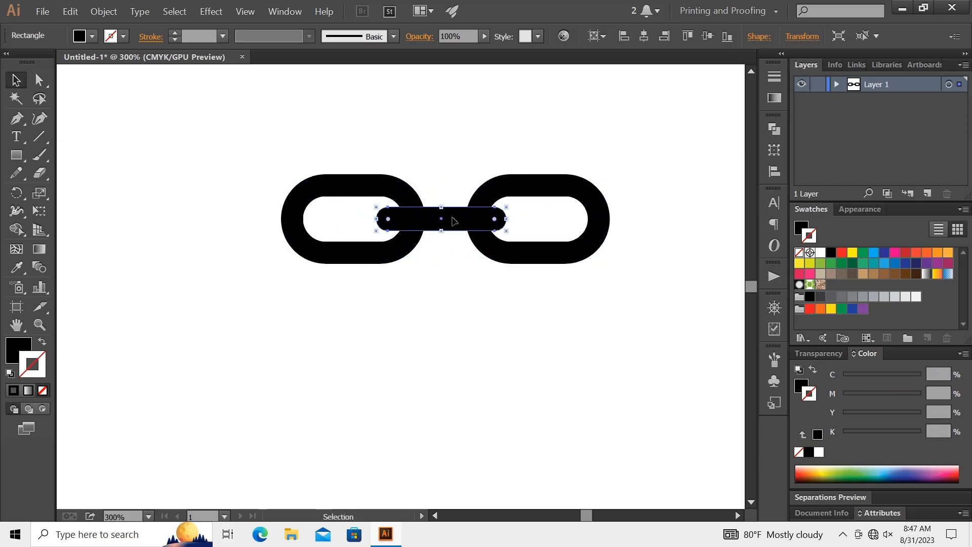
pyautogui.press('Right')
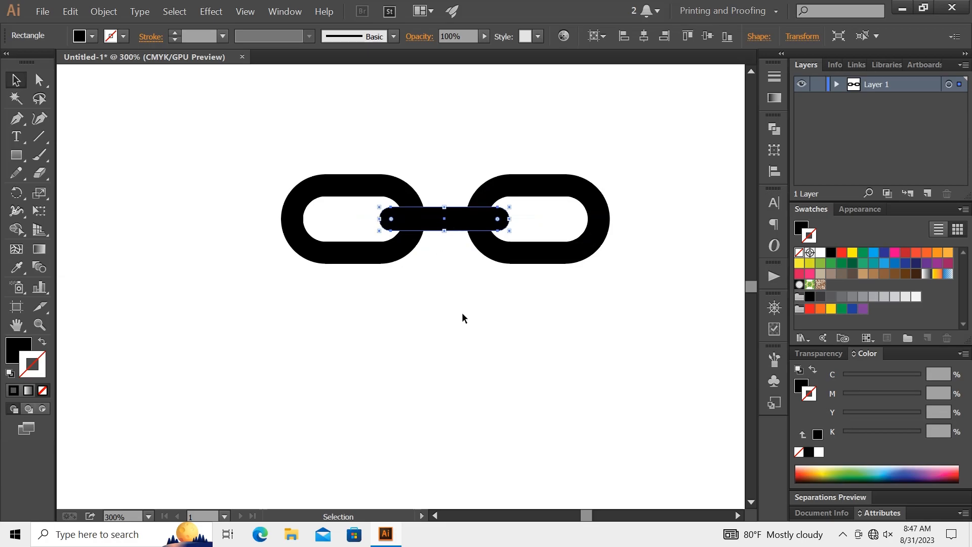
pyautogui.click(462, 314)
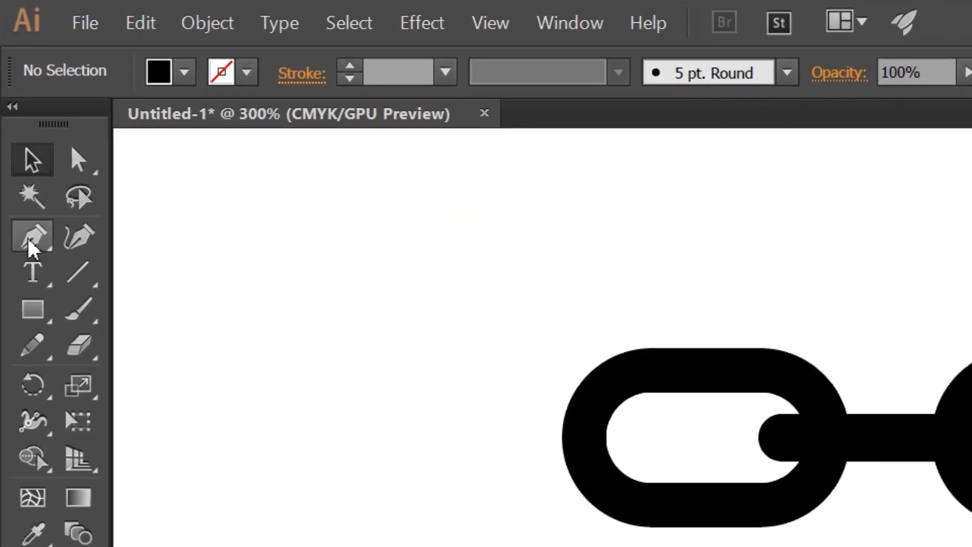
# Step: Draw a vertical line about 88 pt long through the left ring's middle and a similar one through the right ring's middle
pyautogui.click(16, 118)
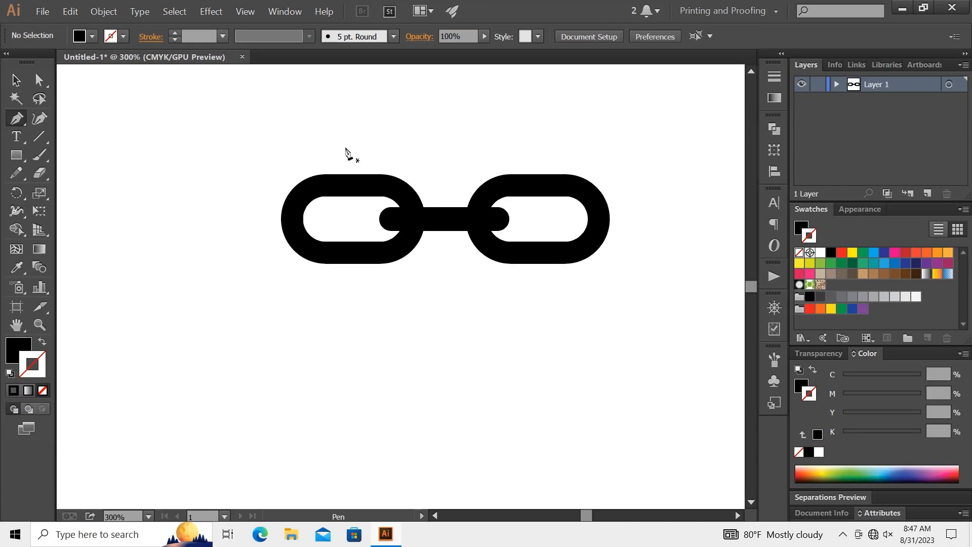
pyautogui.click(353, 155)
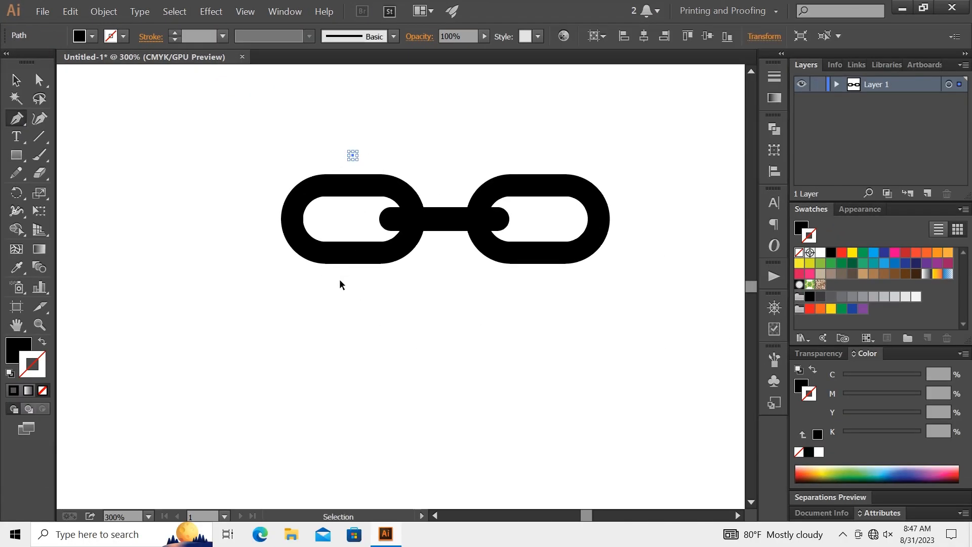
pyautogui.press('ctrl')
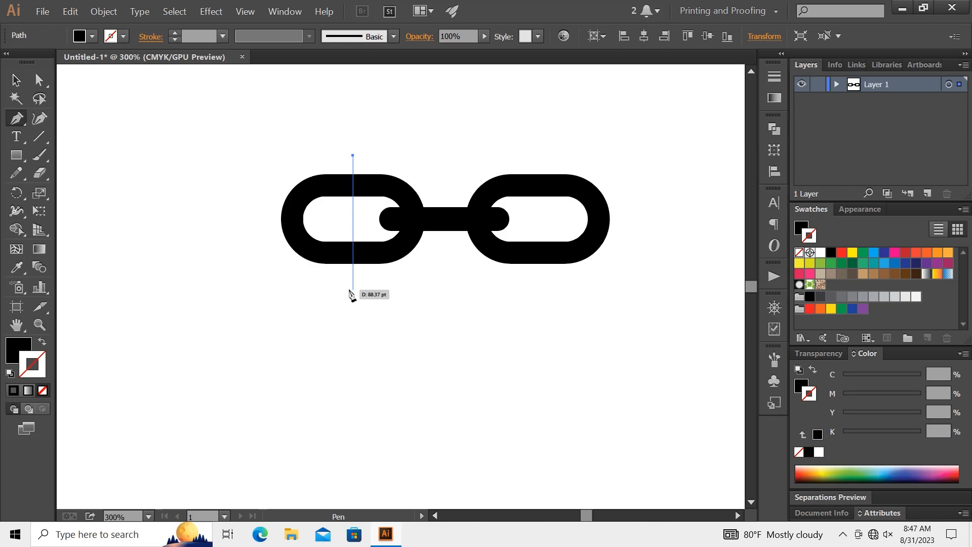
pyautogui.moveTo(352, 289); pyautogui.dragTo(375, 260)
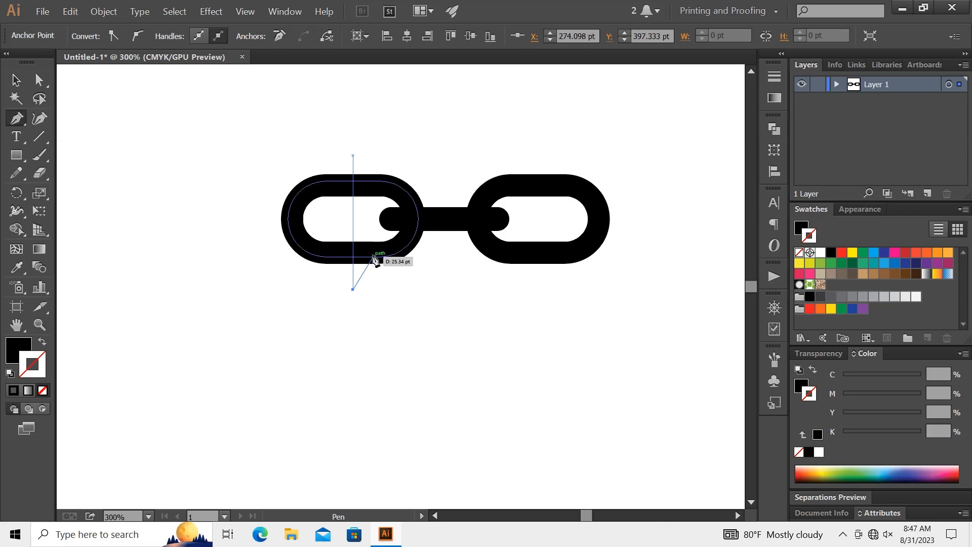
pyautogui.press('Escape')
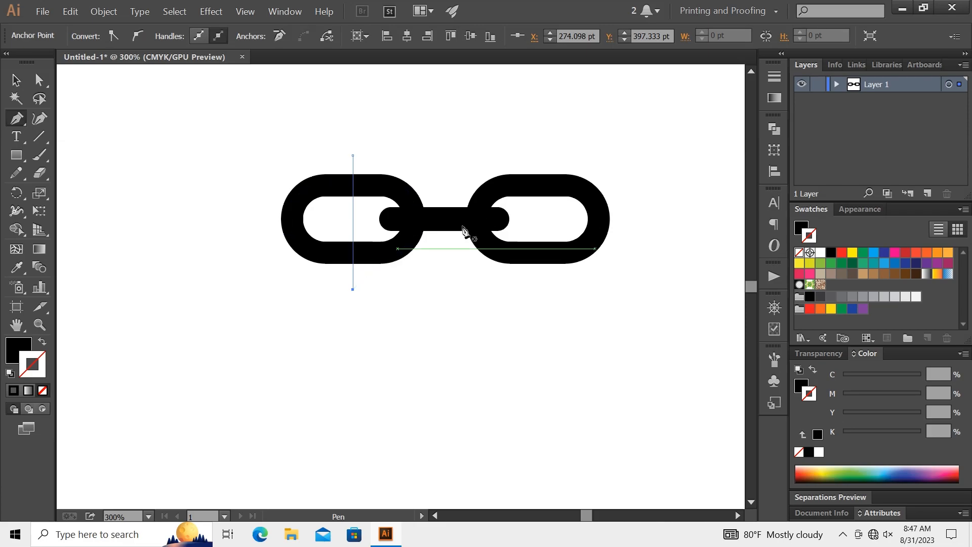
pyautogui.click(538, 150)
pyautogui.moveTo(538, 294)
pyautogui.mouseDown()
pyautogui.moveTo(546, 297)
pyautogui.moveTo(273, 219)
pyautogui.moveTo(63, 101)
pyautogui.moveTo(652, 313)
pyautogui.mouseUp()
# Step: Select the rings, bar and cutting lines, and remove the outer half of each ring with the Shape Builder tool
pyautogui.press('v')
pyautogui.click(226, 162)
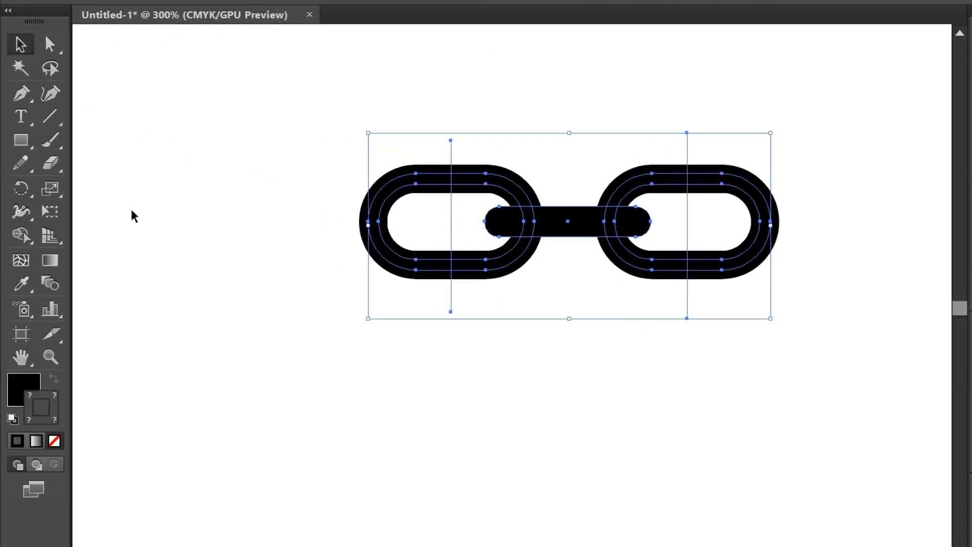
pyautogui.click(16, 230)
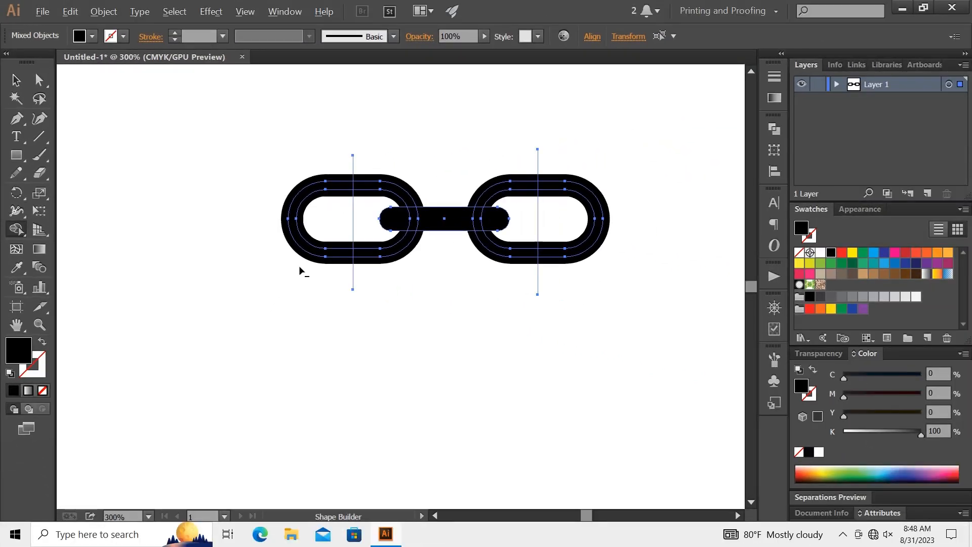
pyautogui.keyDown('alt'); pyautogui.click(308, 218); pyautogui.keyUp('alt')
pyautogui.moveTo(475, 231)
pyautogui.mouseDown()
pyautogui.moveTo(550, 259)
pyautogui.moveTo(582, 202)
pyautogui.mouseUp()
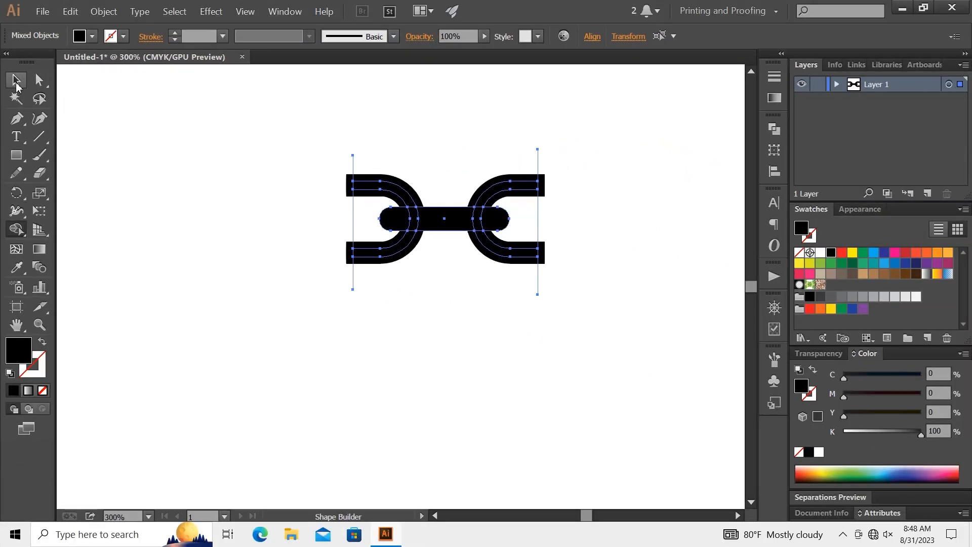
# Step: Delete the leftover vertical cutting lines from both ends of the chain segment
pyautogui.click(15, 81)
pyautogui.click(305, 283)
pyautogui.moveTo(307, 284); pyautogui.dragTo(592, 343)
pyautogui.click(587, 342)
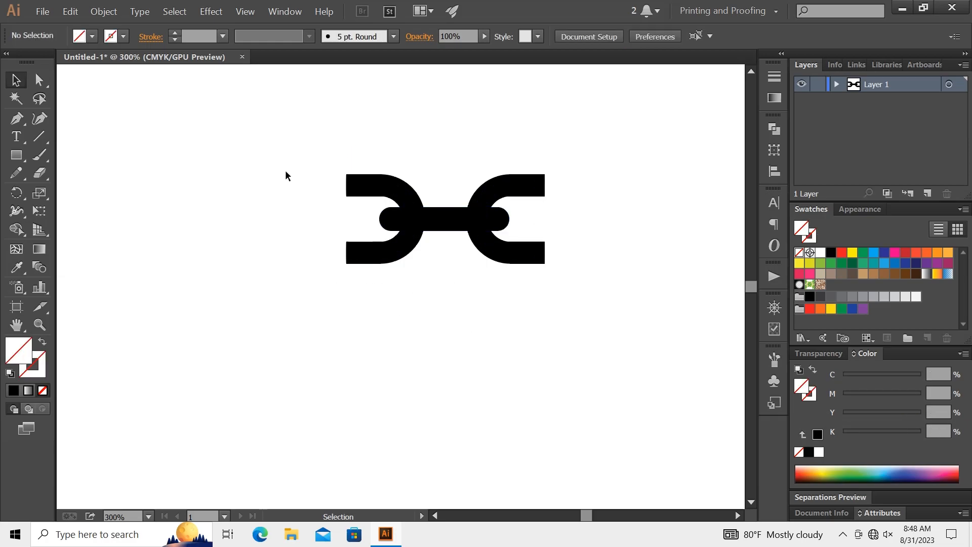
# Step: Scale the chain segment down to about half its size and deselect it
pyautogui.hotkey('ctrl', '0')
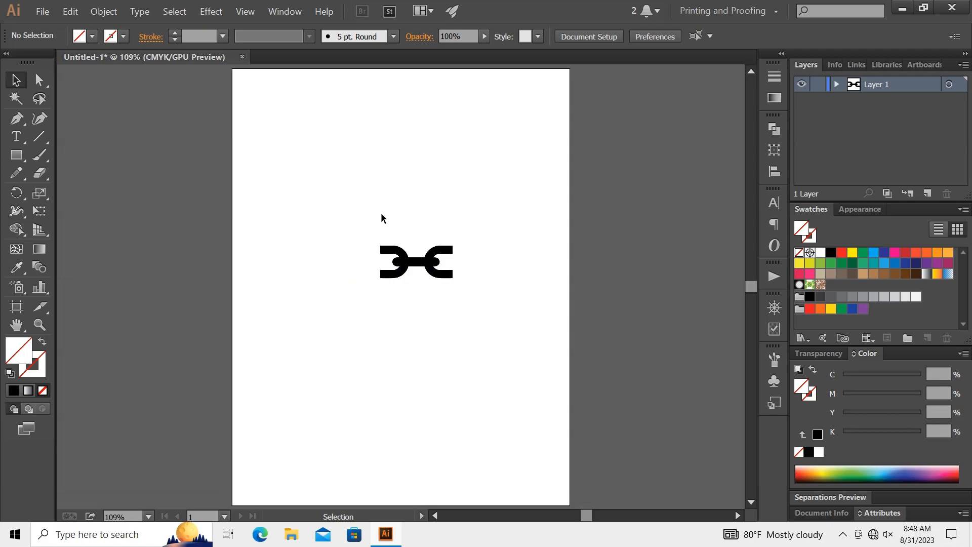
pyautogui.moveTo(449, 278); pyautogui.dragTo(366, 241)
pyautogui.click(442, 302)
pyautogui.hotkey('ctrl', 'z')
pyautogui.click(387, 284)
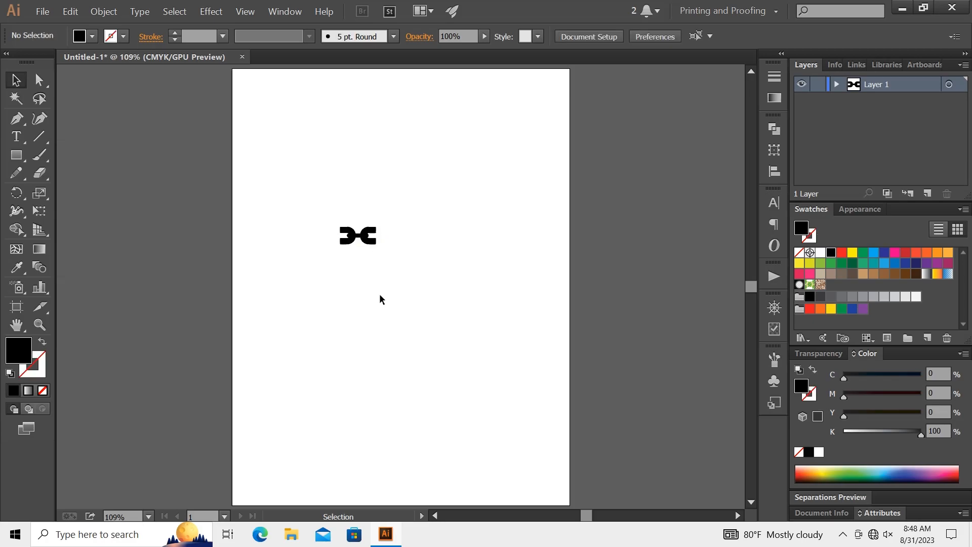
# Step: Create a pattern brush from the whole chain segment with the default options, and delete the source artwork from the artboard
pyautogui.click(773, 359)
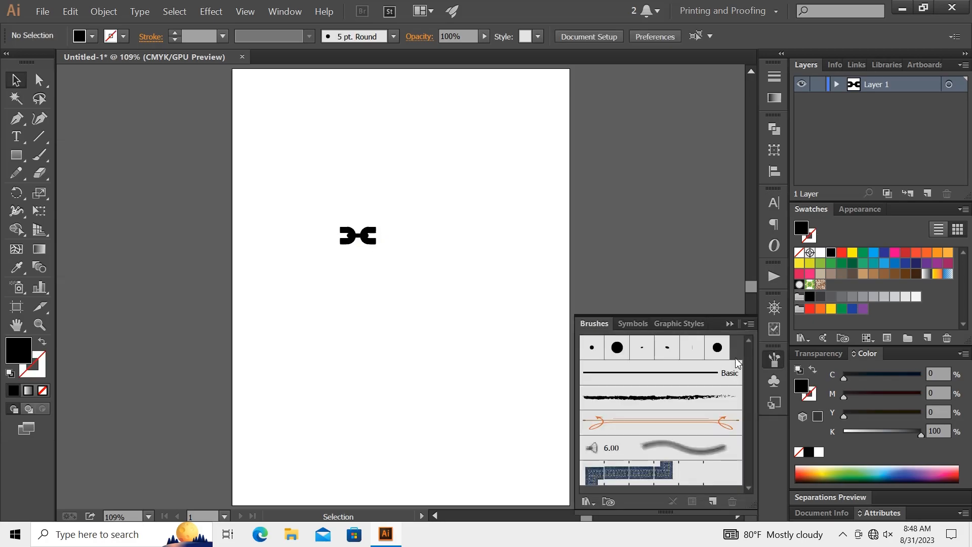
pyautogui.hotkey('ctrl', 'a')
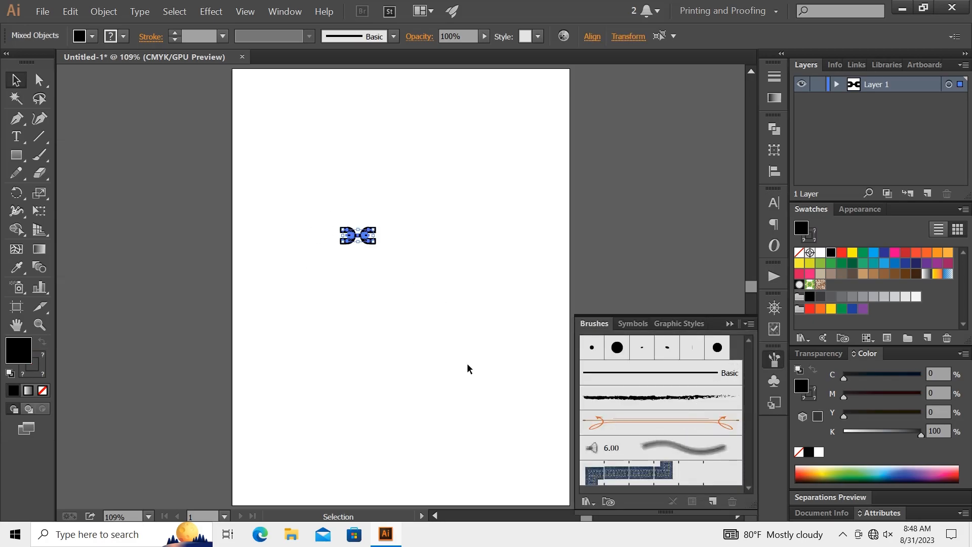
pyautogui.click(712, 500)
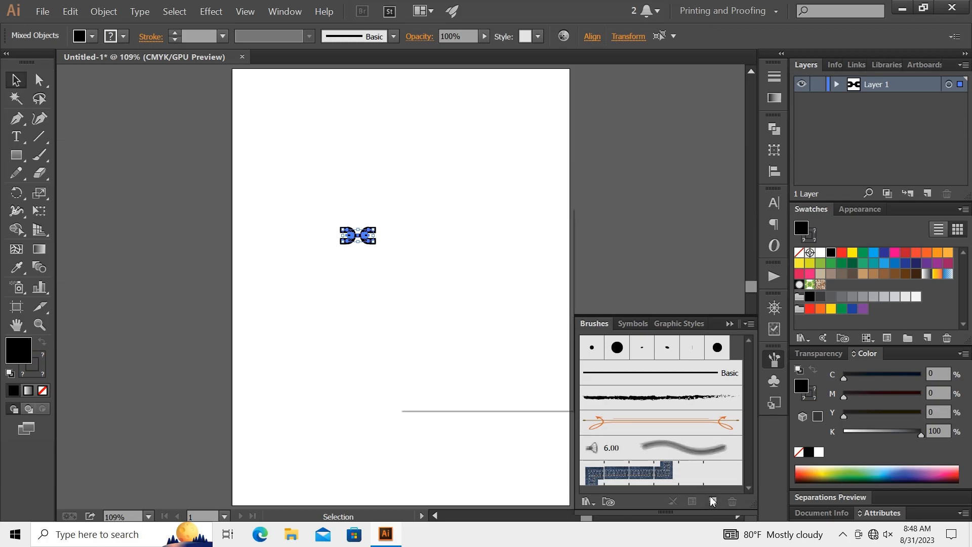
pyautogui.click(439, 341)
pyautogui.click(439, 376)
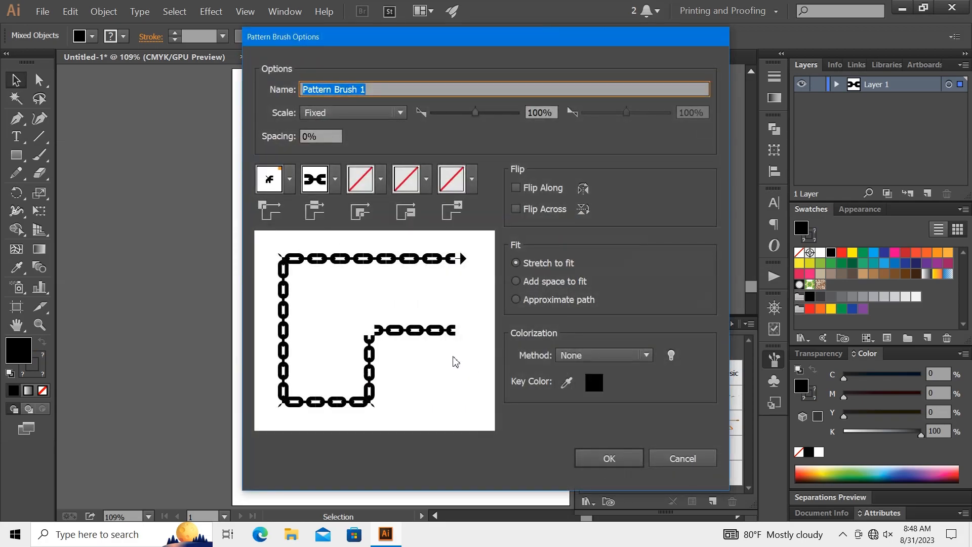
pyautogui.click(600, 457)
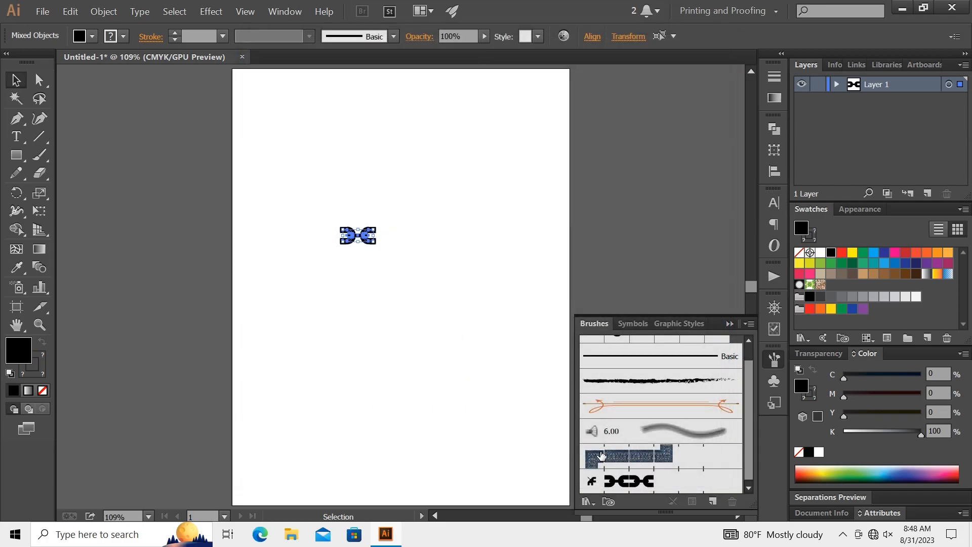
pyautogui.press('Delete')
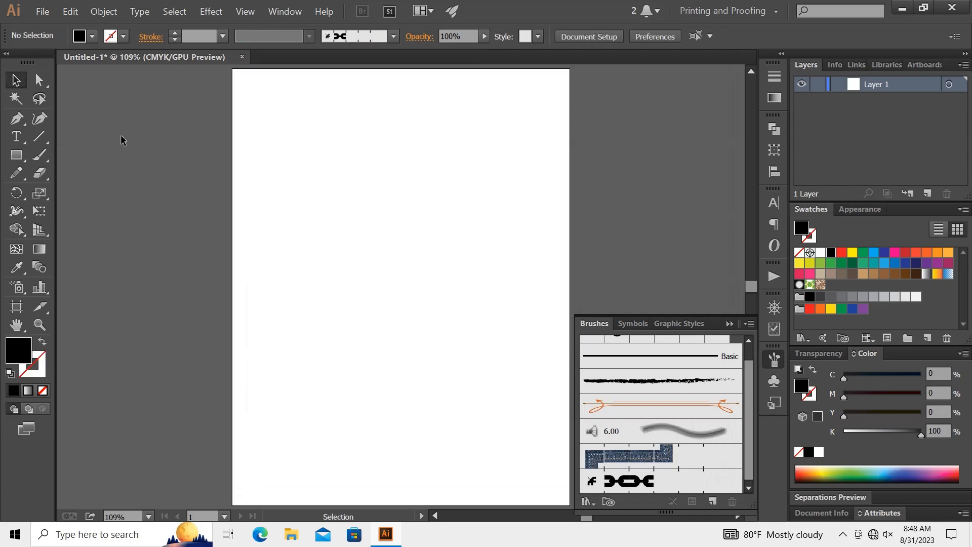
# Step: Draw a large circle with no fill across the artboard, apply the chain pattern brush to it, and deselect it
pyautogui.moveTo(17, 158); pyautogui.dragTo(103, 193)
pyautogui.moveTo(261, 139); pyautogui.dragTo(497, 431)
pyautogui.press('v')
pyautogui.click(45, 390)
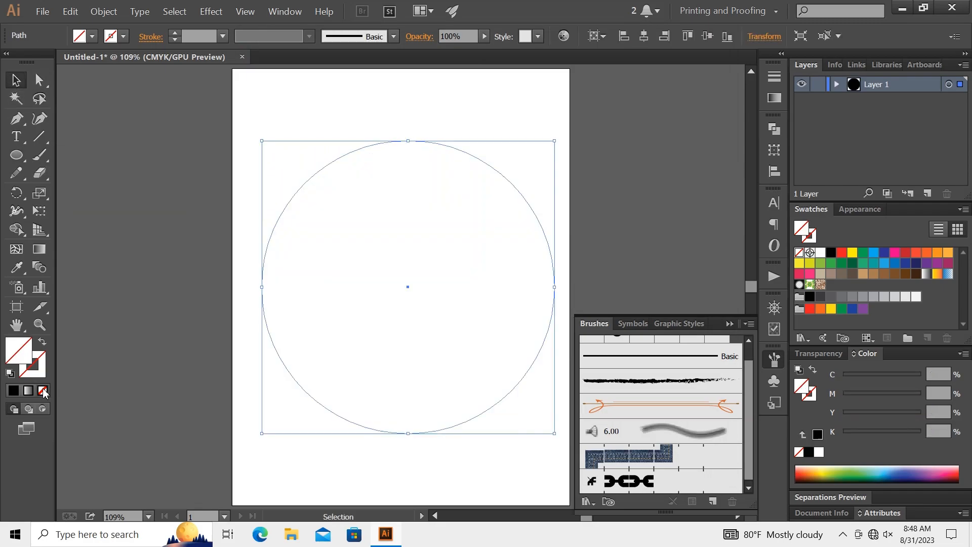
pyautogui.click(615, 483)
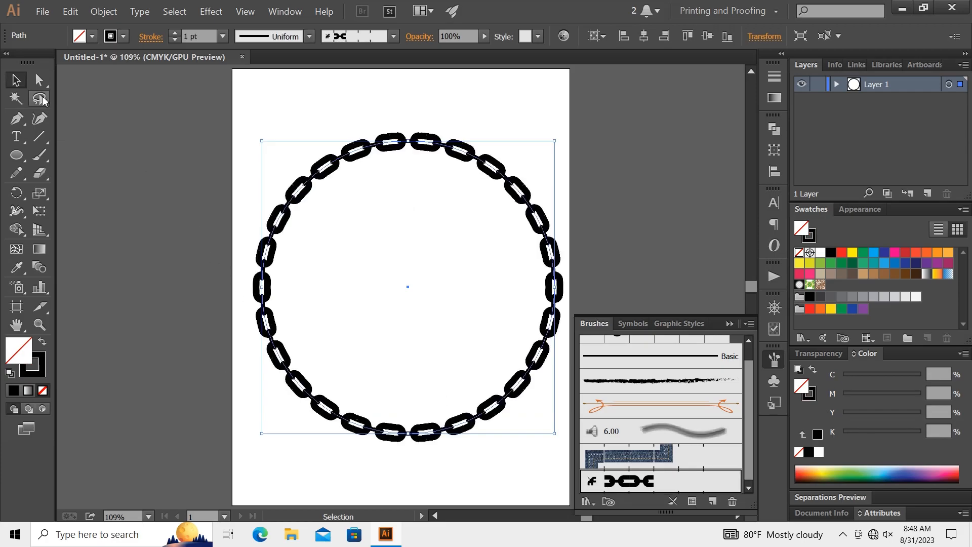
pyautogui.click(356, 443)
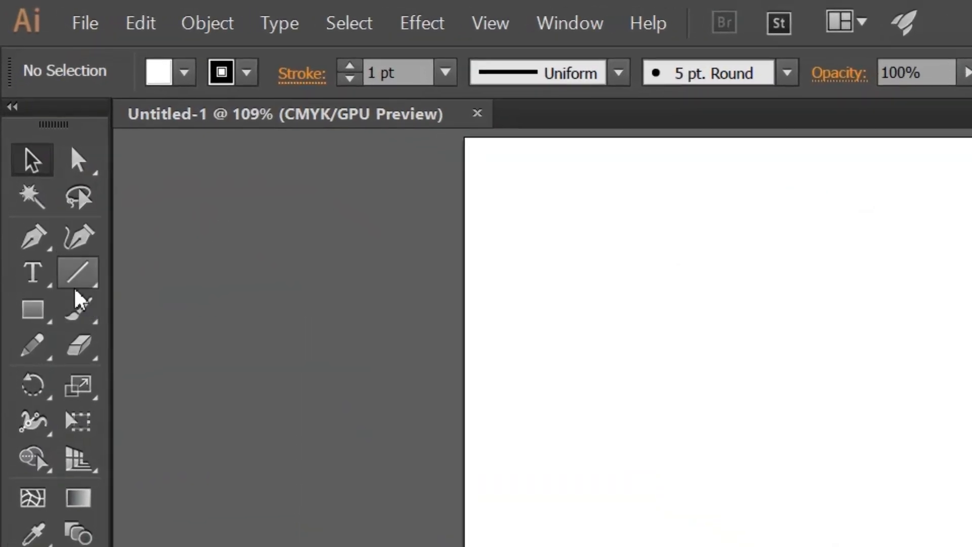
# Step: Draw a vertical line with a 1 pt black stroke near the middle of the blank artboard and a square to its left
pyautogui.click(39, 142)
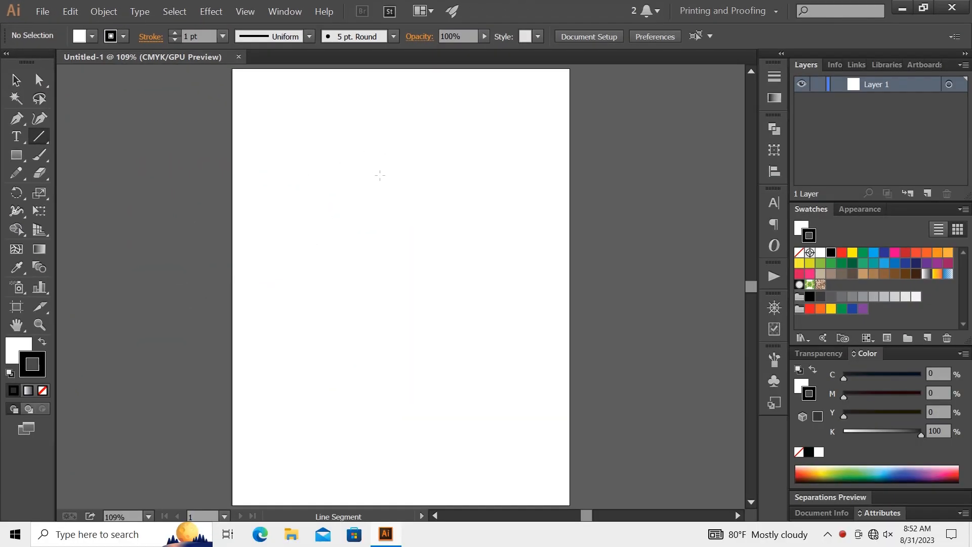
pyautogui.moveTo(382, 184); pyautogui.dragTo(397, 404)
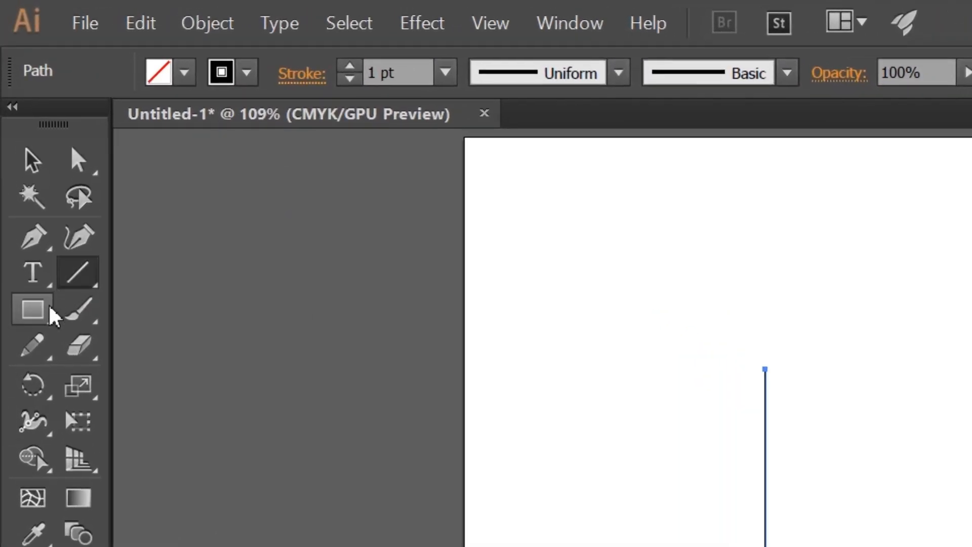
pyautogui.click(46, 312)
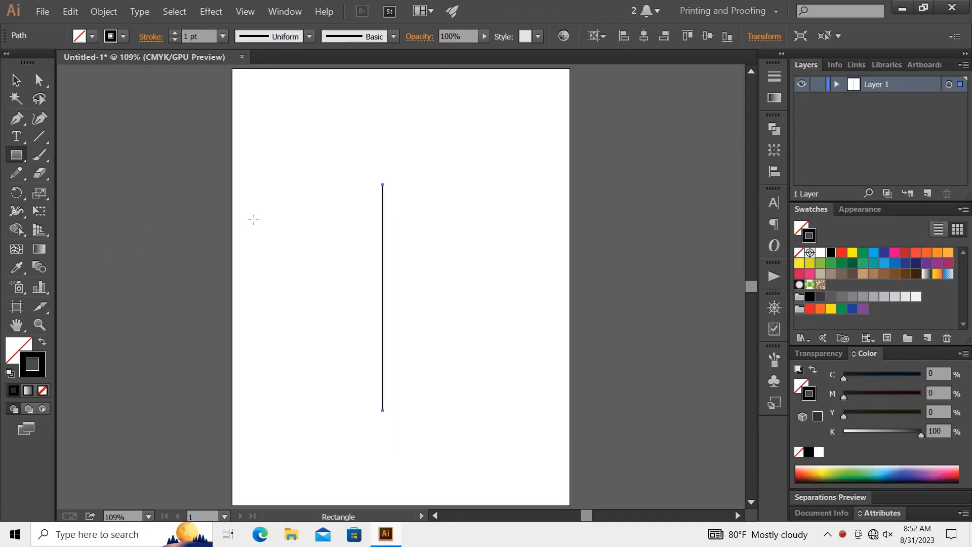
pyautogui.moveTo(257, 205); pyautogui.dragTo(324, 272)
# Step: Fill the square with black and rotate it 45 degrees into a diamond
pyautogui.click(26, 353)
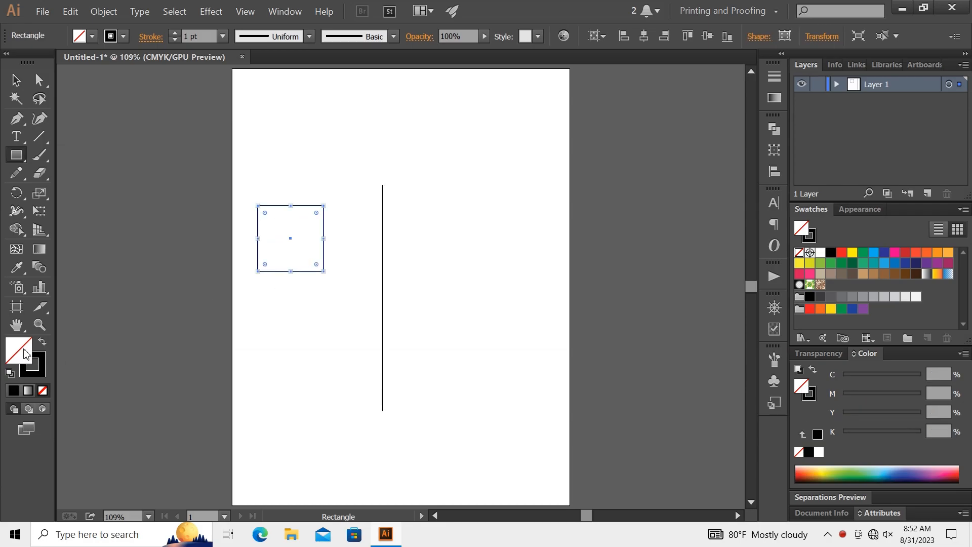
pyautogui.click(15, 391)
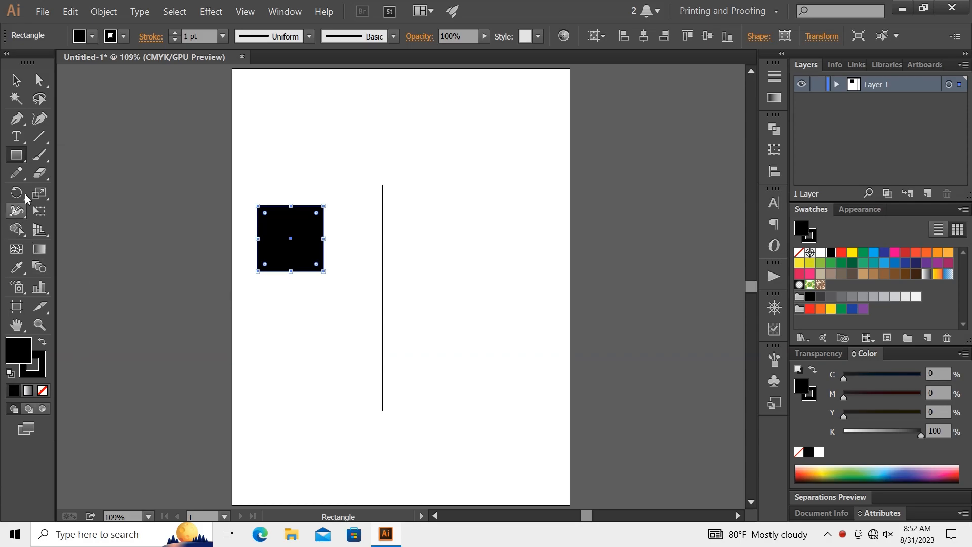
pyautogui.click(15, 87)
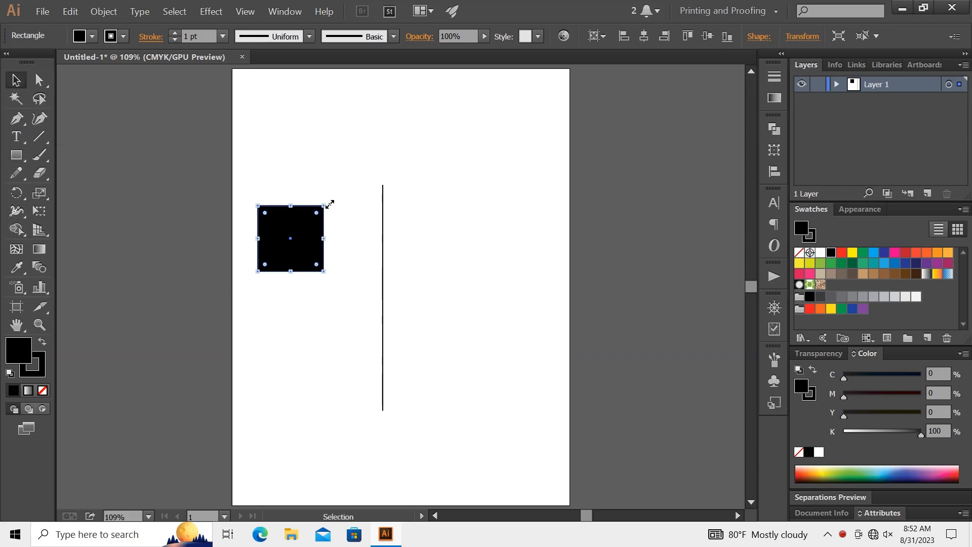
pyautogui.moveTo(320, 199); pyautogui.dragTo(329, 256)
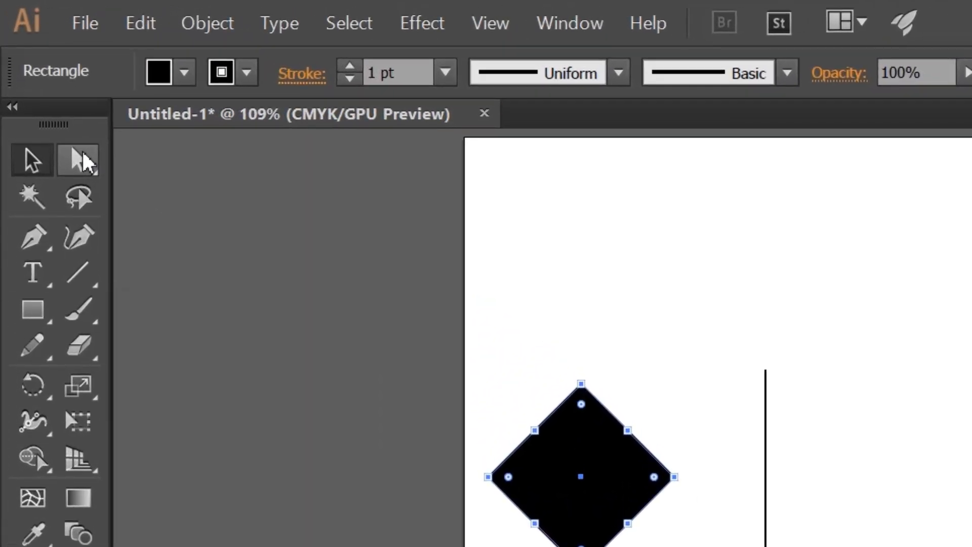
# Step: Round only the diamond's left and right corners to the maximum, shaping it into an upright pointed leaf
pyautogui.click(40, 80)
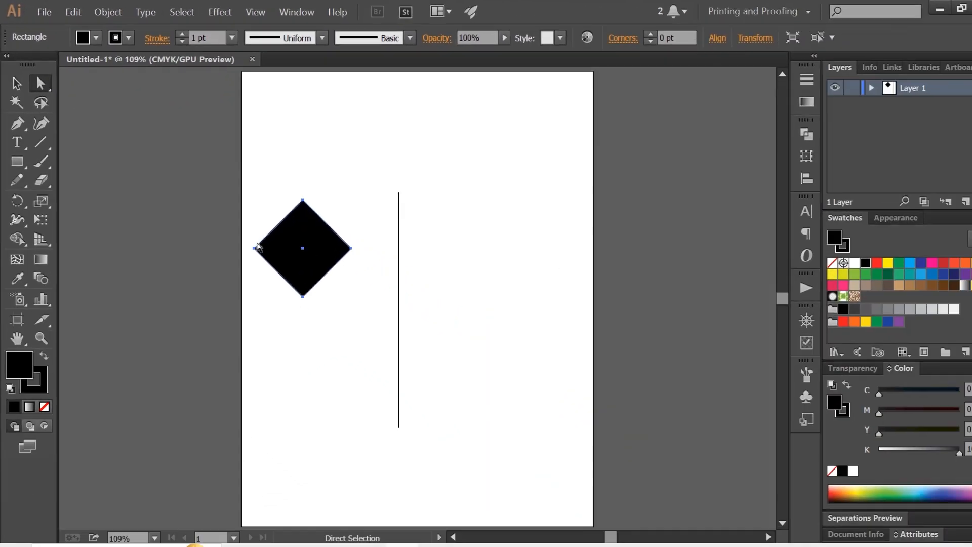
pyautogui.click(351, 248)
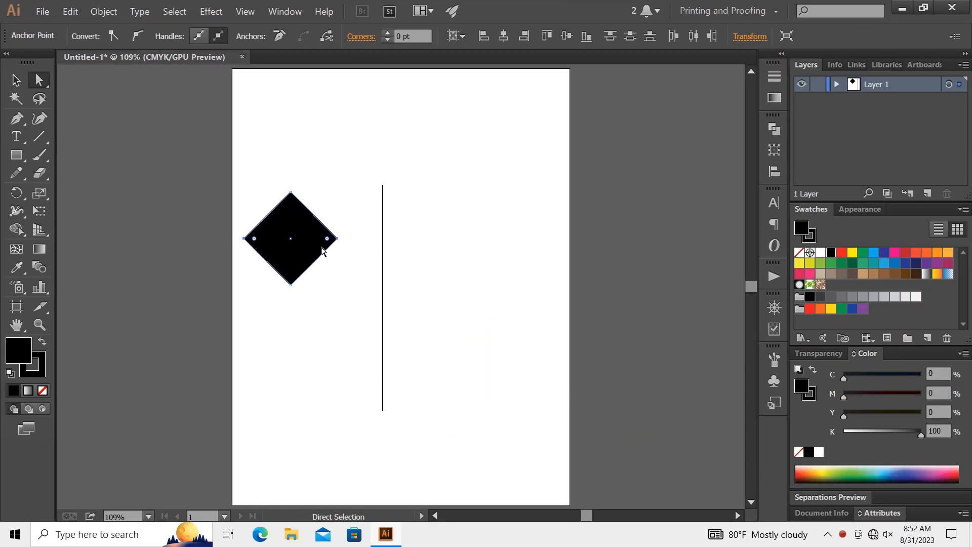
pyautogui.moveTo(325, 243); pyautogui.dragTo(219, 245)
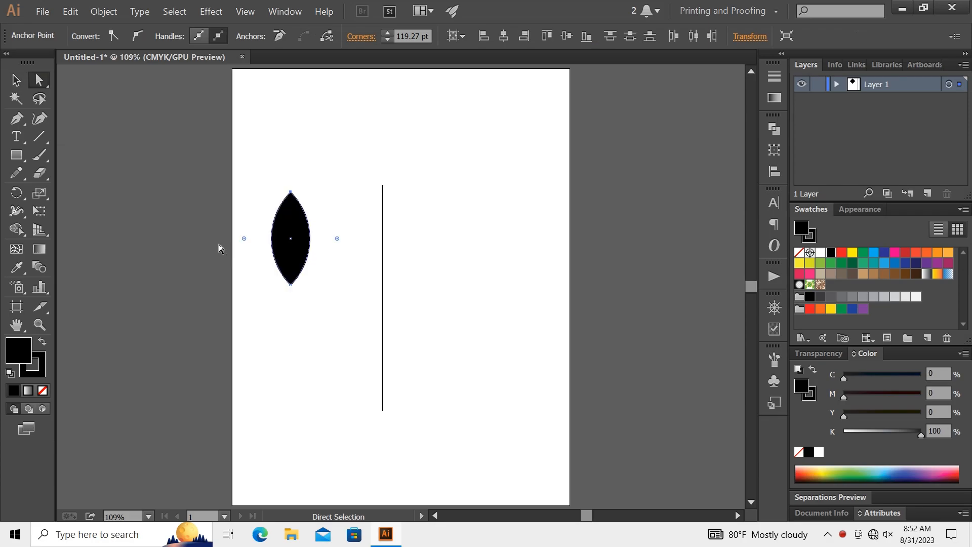
# Step: Expand the leaf shape with both Fill and Stroke included
pyautogui.click(16, 79)
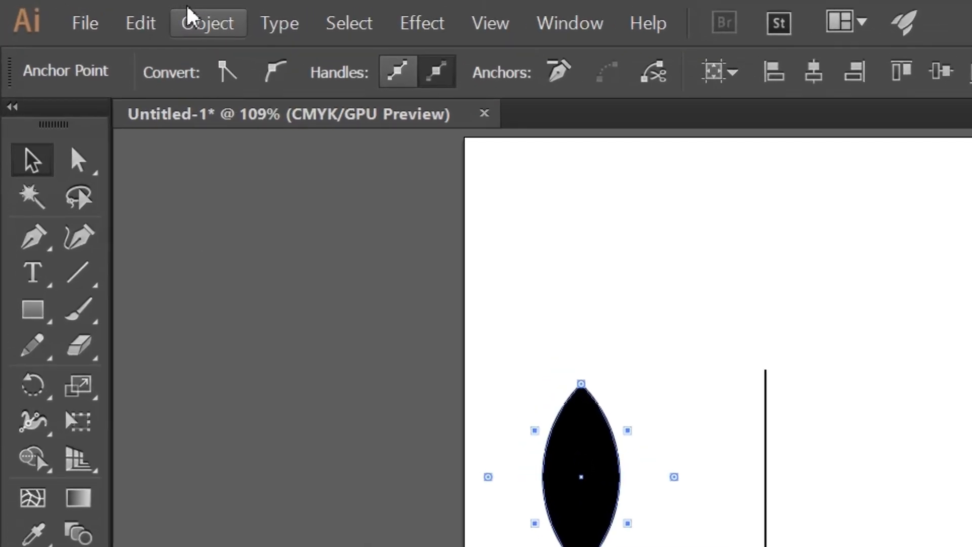
pyautogui.click(208, 23)
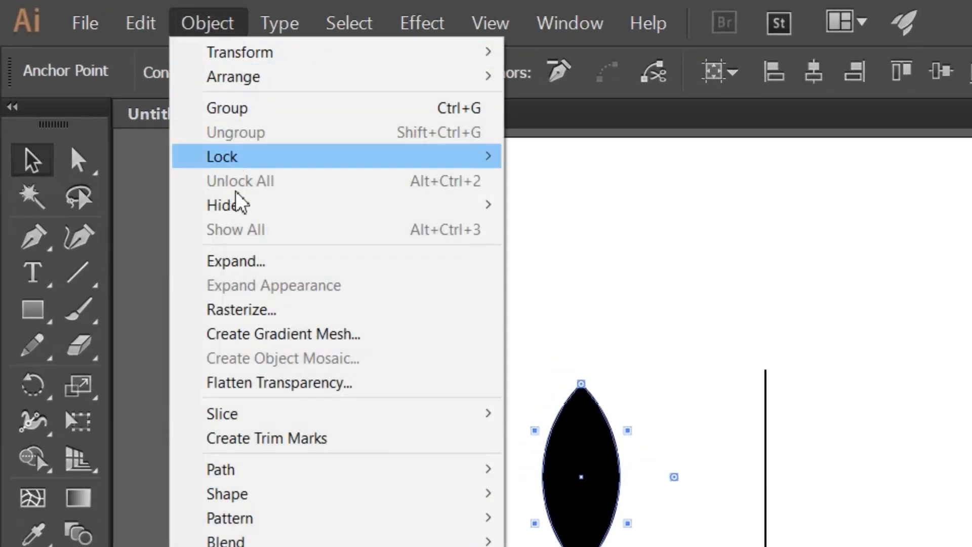
pyautogui.click(251, 263)
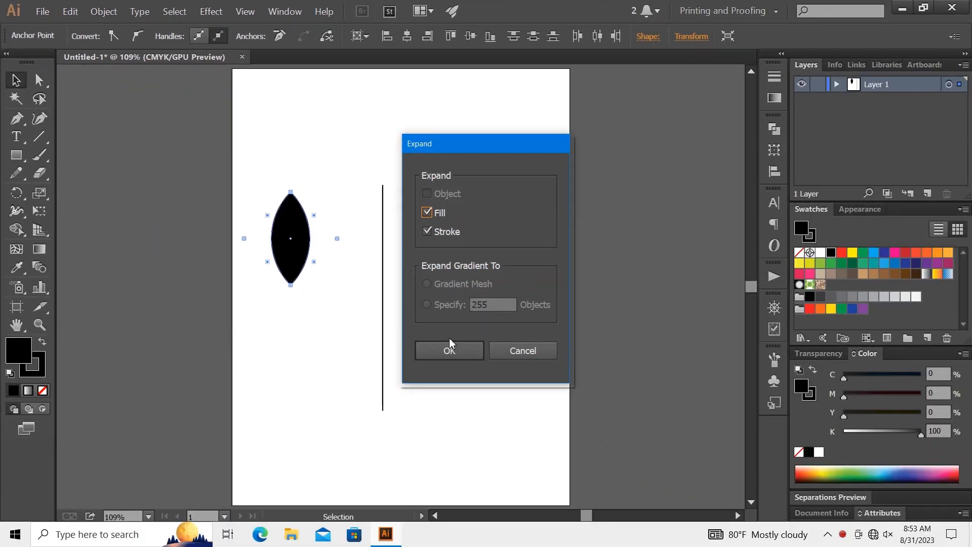
pyautogui.click(448, 351)
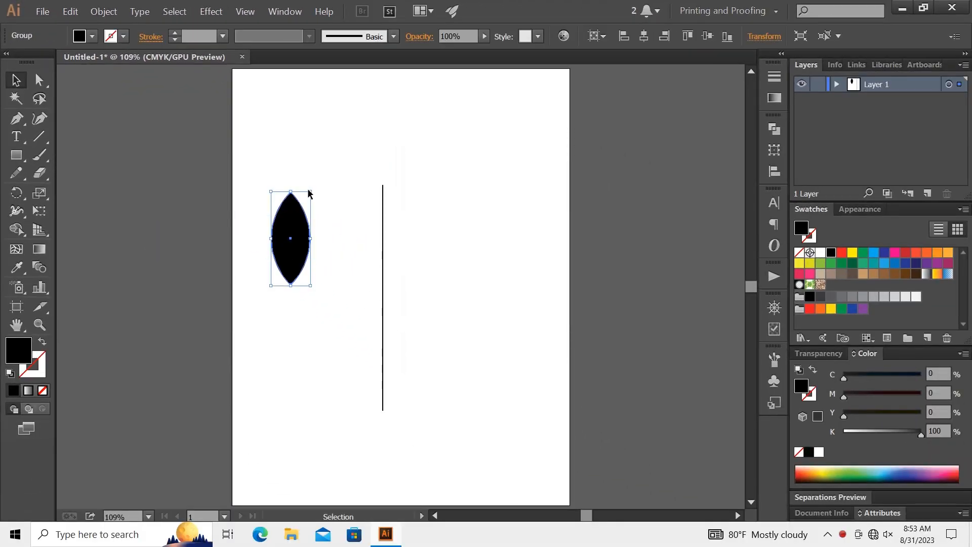
# Step: Shrink and tilt the leaf to the right beside the line's upper end, and place a copy directly below it
pyautogui.moveTo(311, 192); pyautogui.dragTo(418, 241)
pyautogui.click(434, 202)
pyautogui.click(430, 226)
# Step: Repeat the leaf copy down the line's right side to make a column of seven leaves, undoing any extra copy
pyautogui.hotkey('ctrl', 'd')
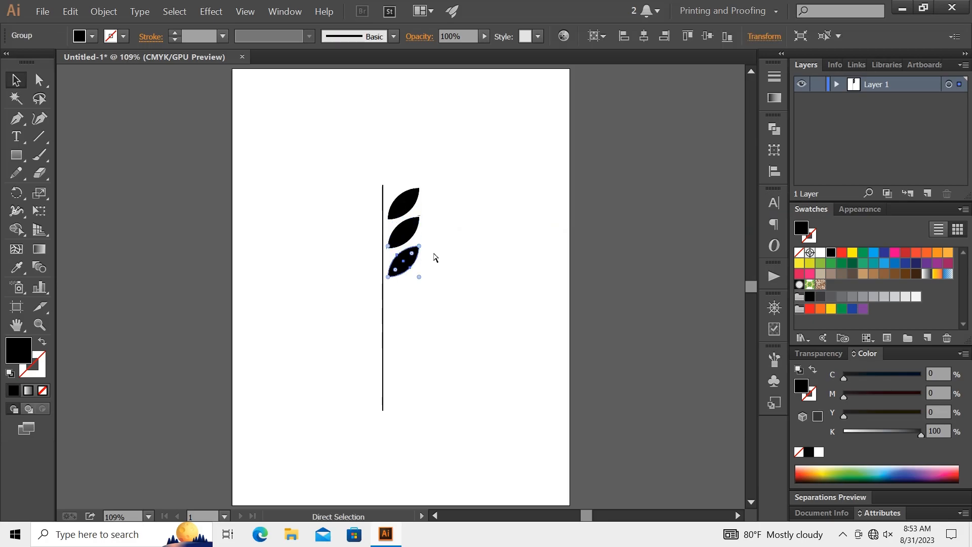
pyautogui.hotkey('ctrl', 'd')
pyautogui.hotkey('ctrl', 'd')
pyautogui.hotkey('ctrl', 'd')
pyautogui.hotkey('ctrl', 'd')
pyautogui.hotkey('ctrl', 'd')
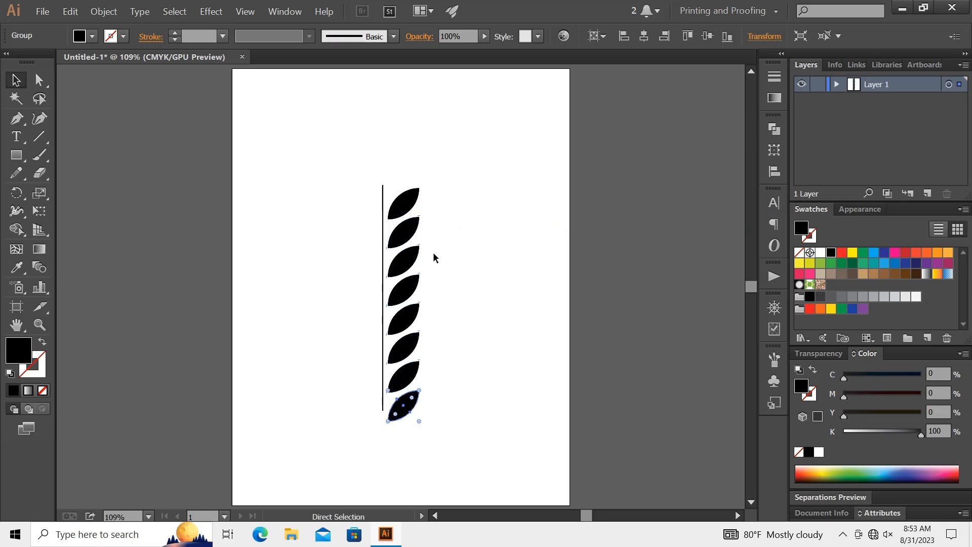
pyautogui.hotkey('ctrl', 'z')
# Step: Create a reflected copy of the whole leaf column across the vertical axis
pyautogui.moveTo(430, 167); pyautogui.dragTo(408, 407)
pyautogui.rightClick(413, 316)
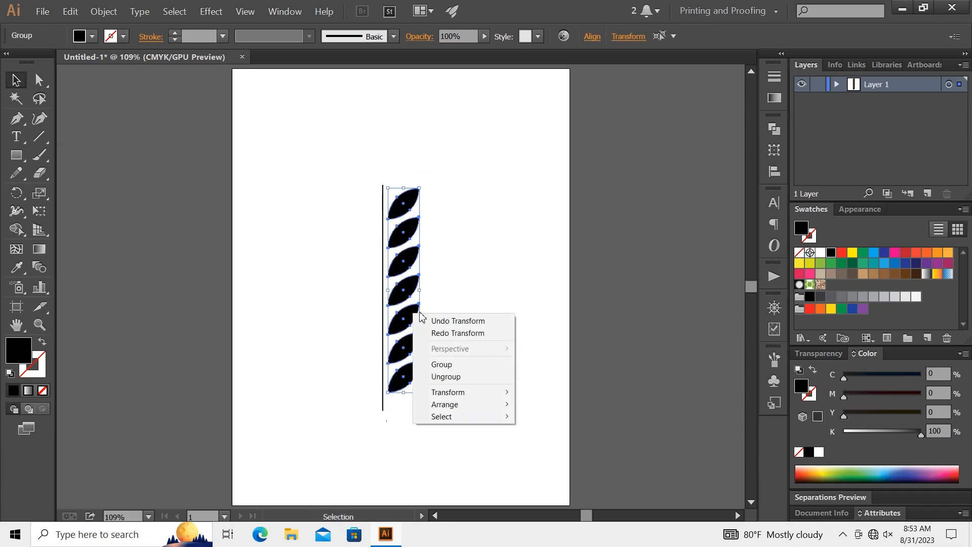
pyautogui.moveTo(453, 395)
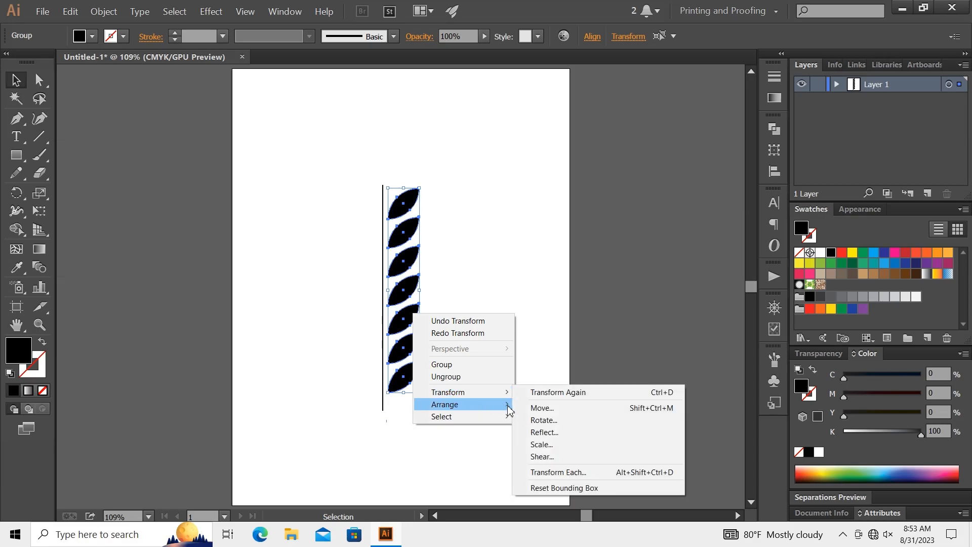
pyautogui.moveTo(508, 394)
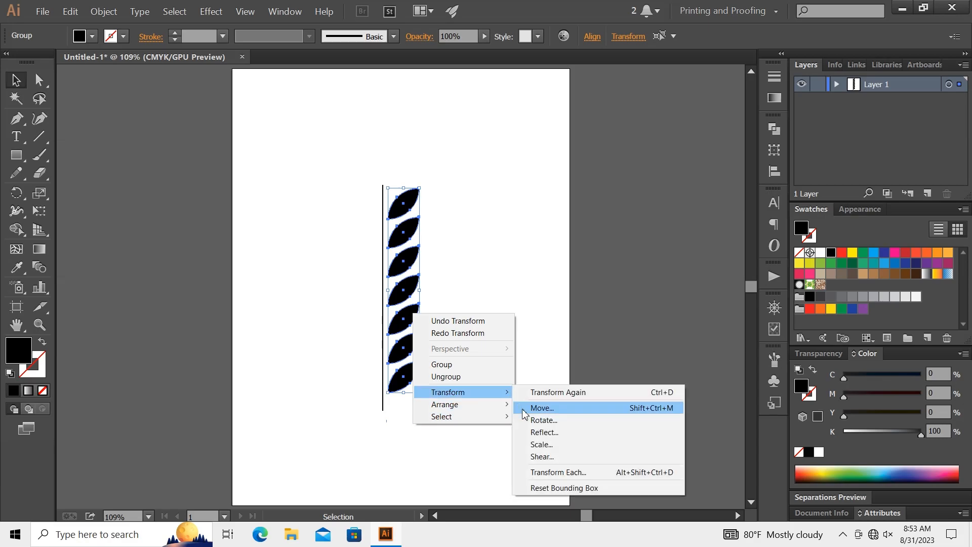
pyautogui.click(550, 434)
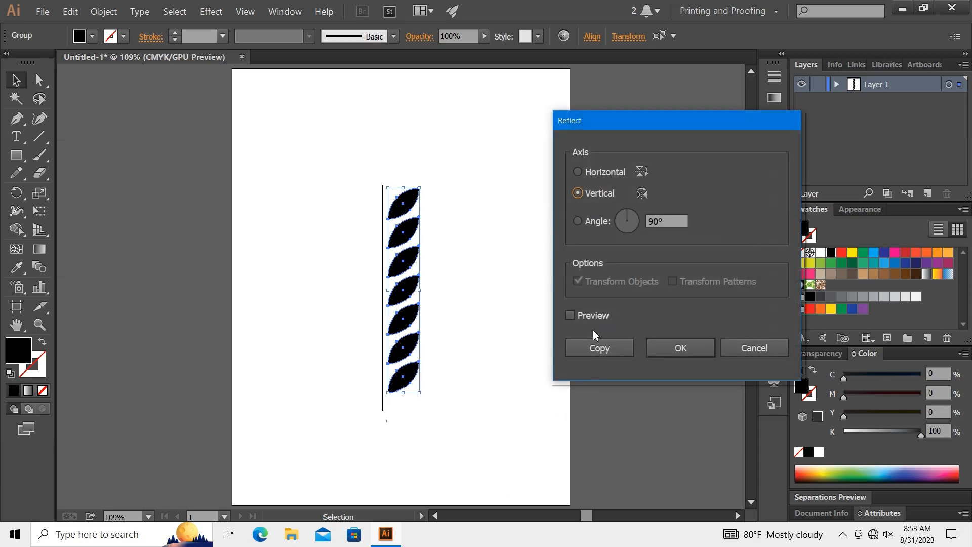
pyautogui.click(585, 315)
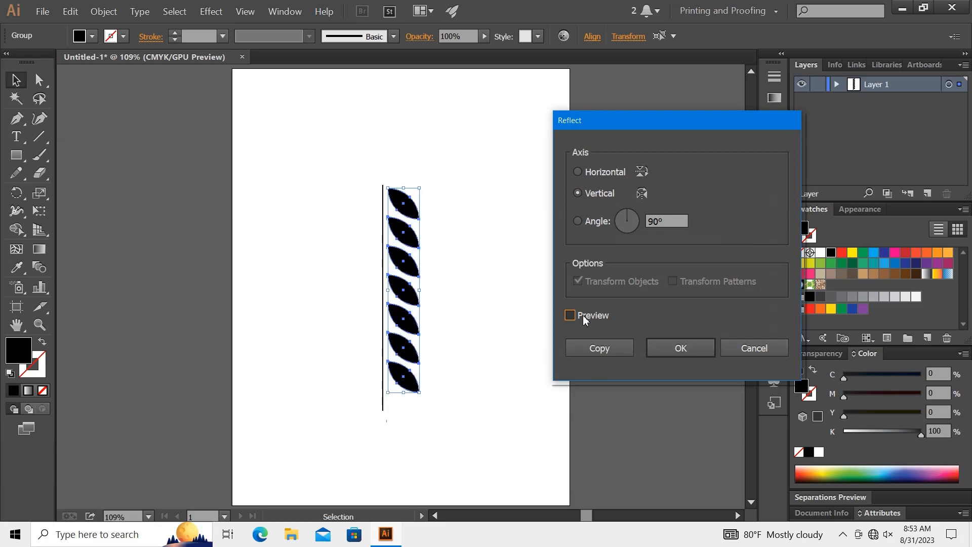
pyautogui.click(599, 349)
# Step: Move the mirrored column to the left of the line and nudge the leaves on both sides closer to the stem
pyautogui.moveTo(409, 271); pyautogui.dragTo(372, 274)
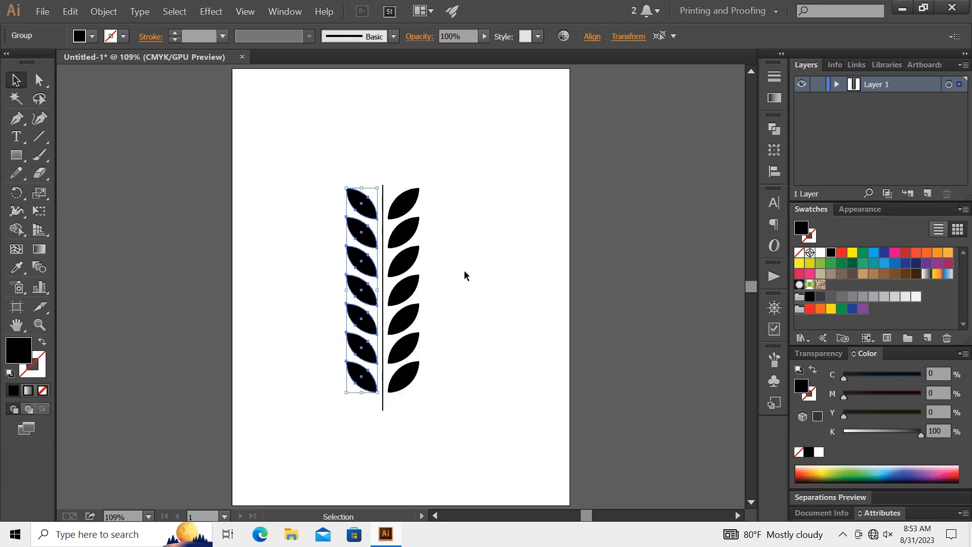
pyautogui.press('Right')
pyautogui.press('Right')
pyautogui.press('Right')
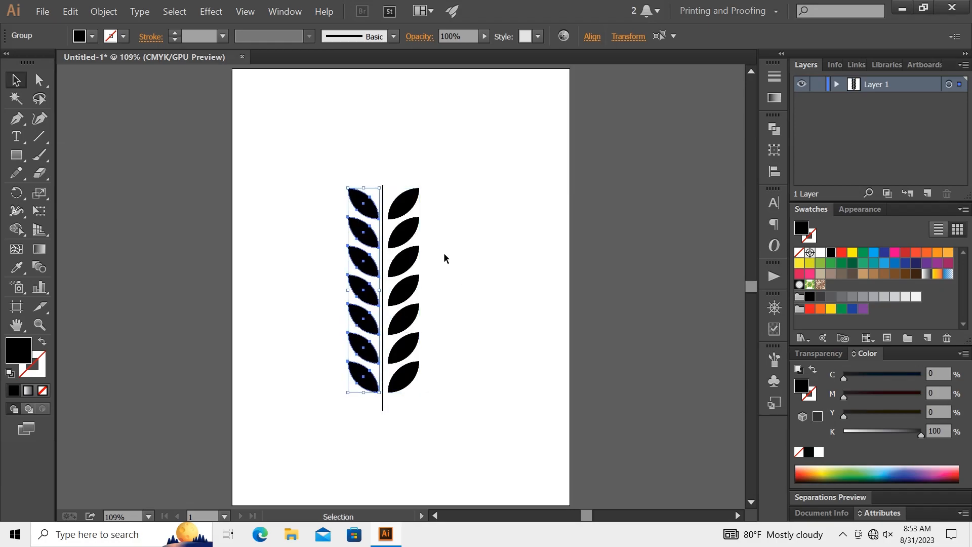
pyautogui.click(415, 384)
pyautogui.press('Left')
pyautogui.press('Left')
pyautogui.click(459, 308)
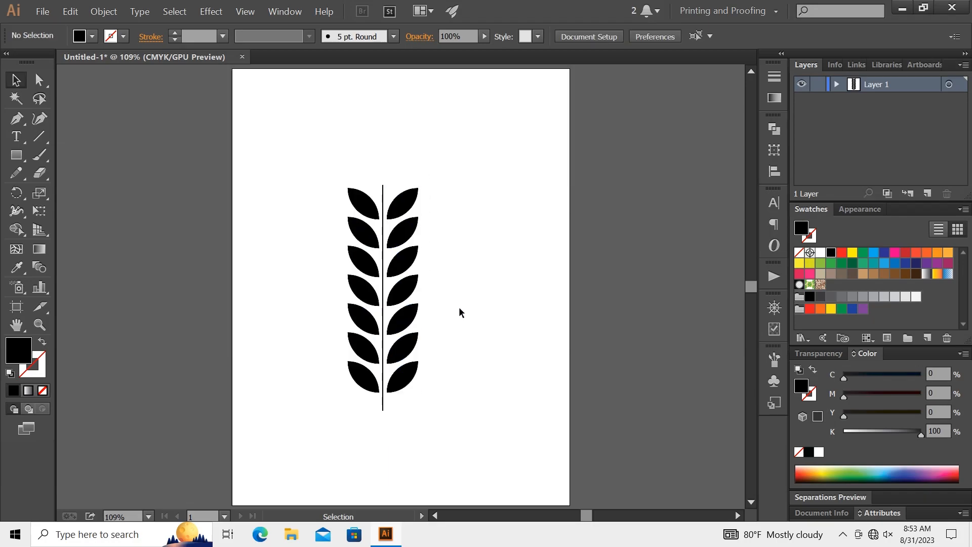
# Step: Copy the top right leaf to form an upright tip leaf above the line and a steeper leaf just below its right side
pyautogui.click(413, 202)
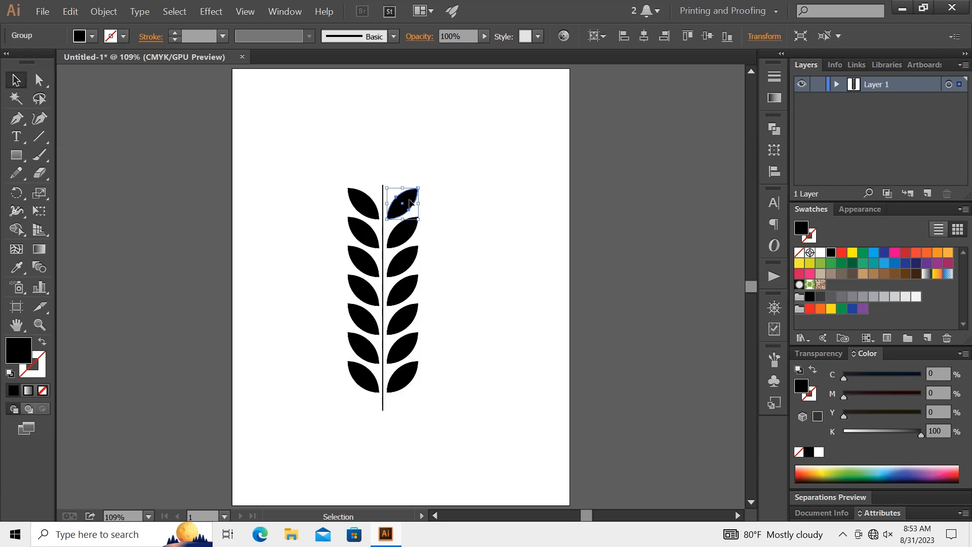
pyautogui.moveTo(409, 203); pyautogui.dragTo(408, 174)
pyautogui.click(442, 162)
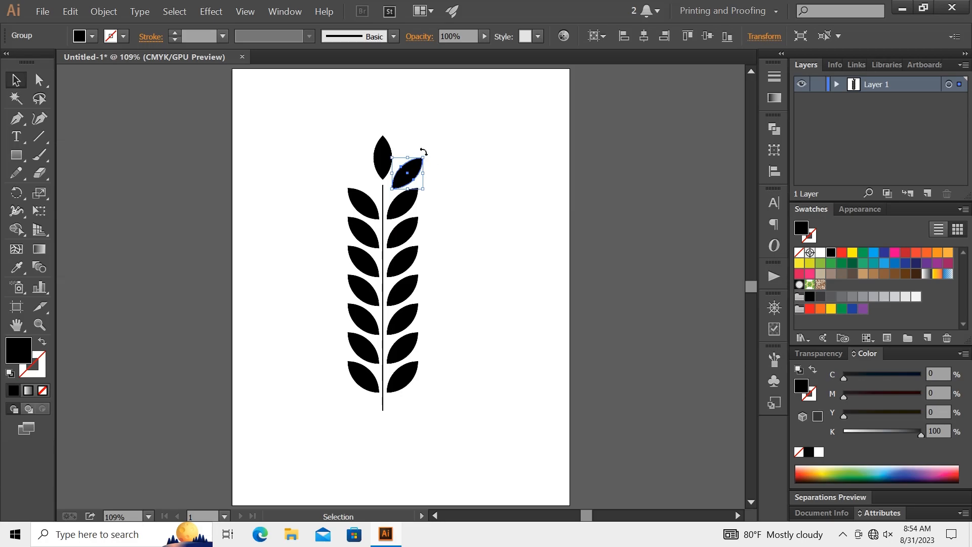
pyautogui.moveTo(421, 170); pyautogui.dragTo(406, 174)
pyautogui.click(455, 181)
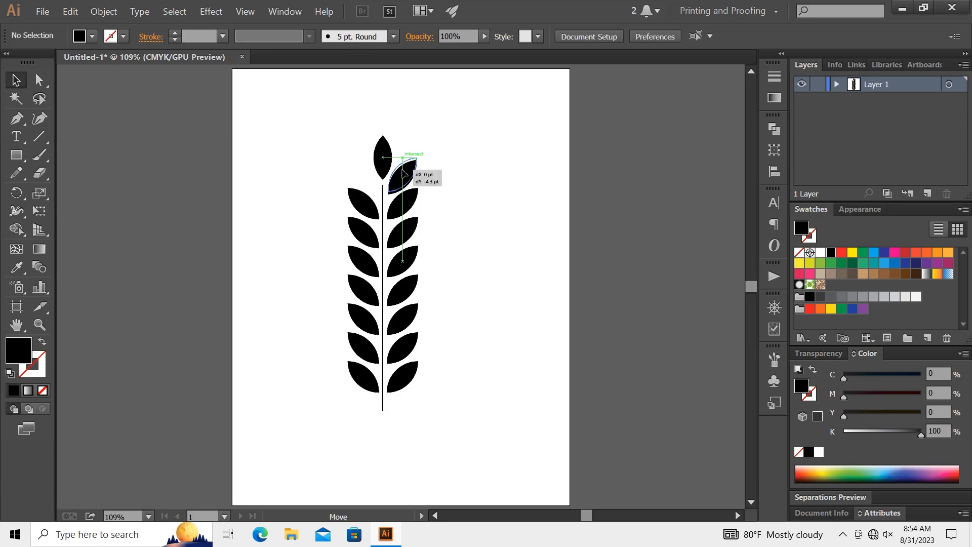
pyautogui.click(455, 160)
# Step: Make a vertically reflected copy of the new upper right leaf and place it opposite on the stem's left side
pyautogui.click(405, 177)
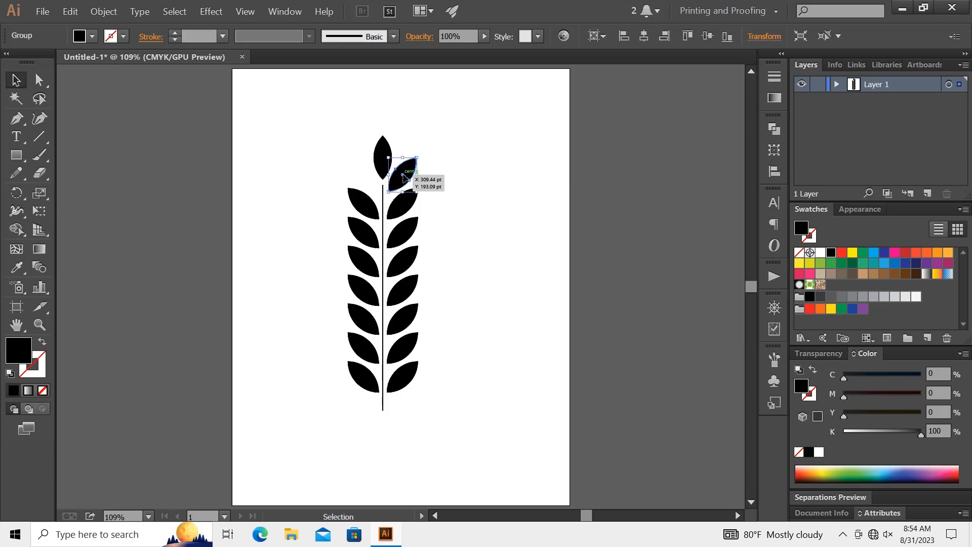
pyautogui.rightClick(405, 177)
pyautogui.moveTo(469, 257)
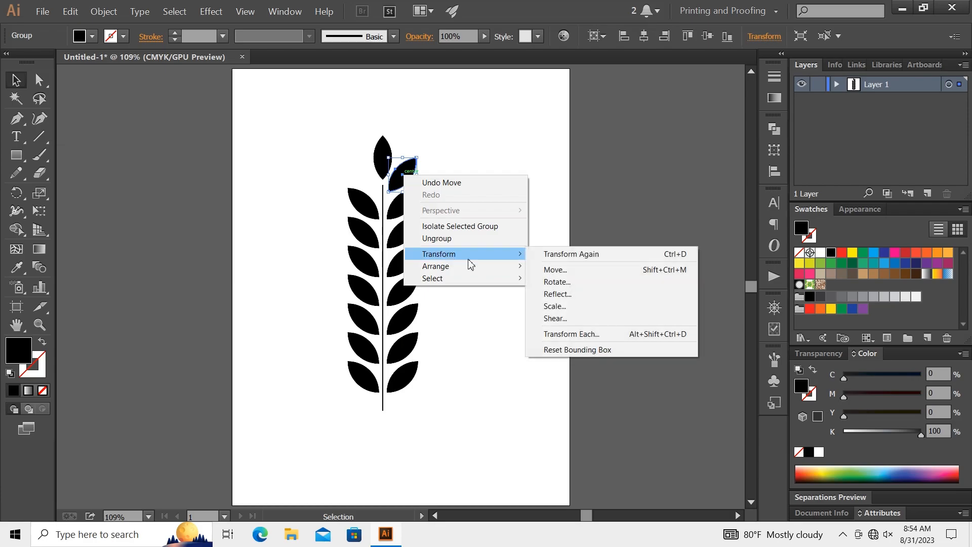
pyautogui.click(563, 294)
pyautogui.click(592, 349)
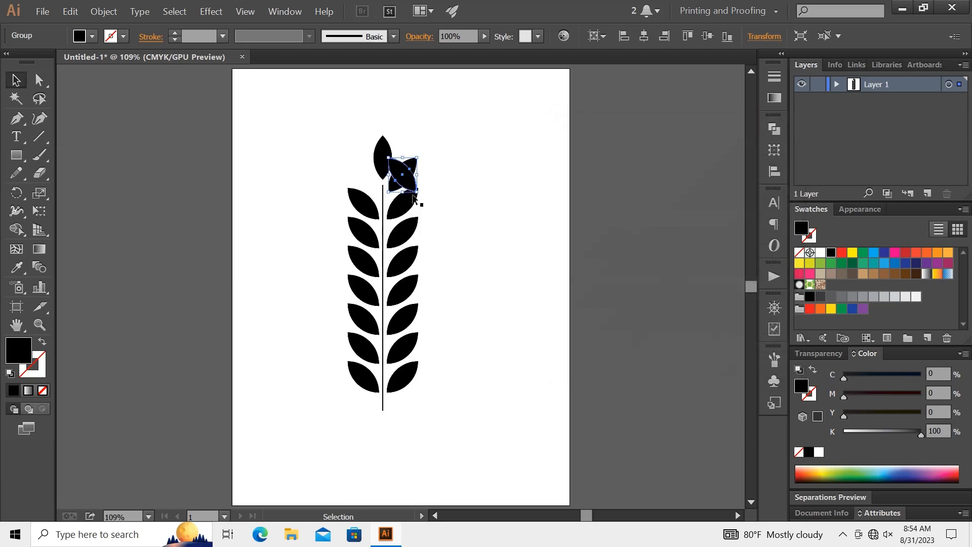
pyautogui.moveTo(408, 183); pyautogui.dragTo(365, 177)
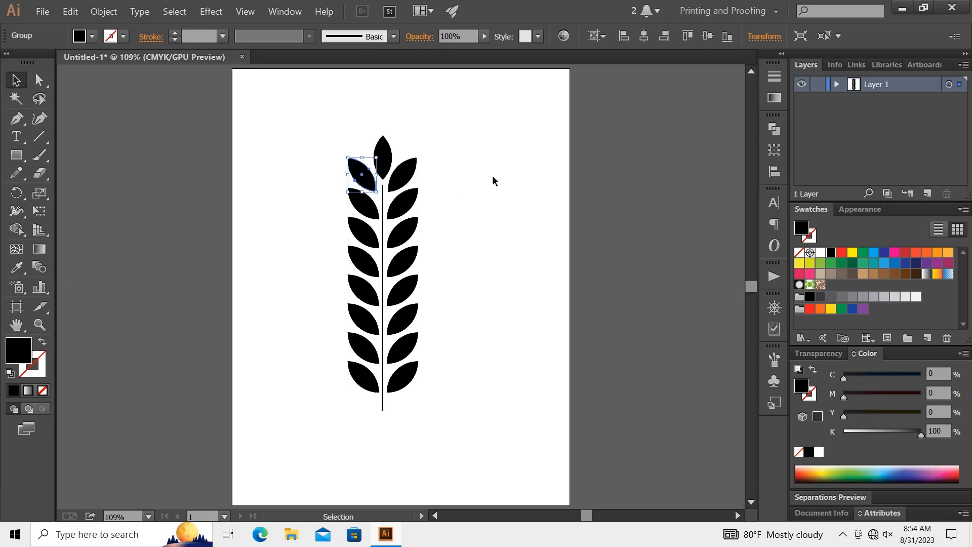
pyautogui.click(467, 175)
# Step: Group all the leaves and the stem line into one branch
pyautogui.moveTo(320, 106); pyautogui.dragTo(453, 409)
pyautogui.rightClick(354, 252)
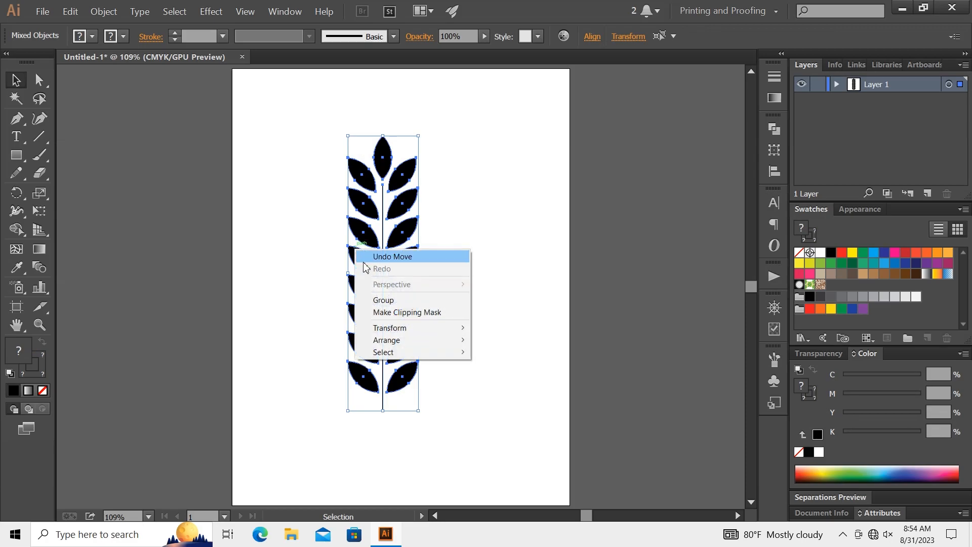
pyautogui.click(403, 303)
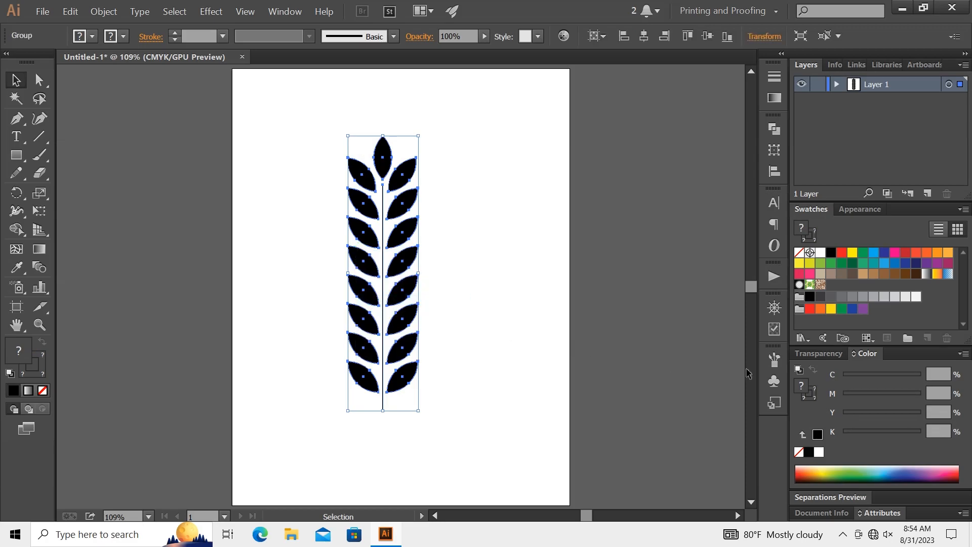
# Step: Create an art brush from the leaf branch with Scale Proportionately, and delete the source artwork from the artboard
pyautogui.click(774, 359)
pyautogui.moveTo(399, 296)
pyautogui.mouseDown()
pyautogui.moveTo(560, 402)
pyautogui.moveTo(589, 401)
pyautogui.mouseUp()
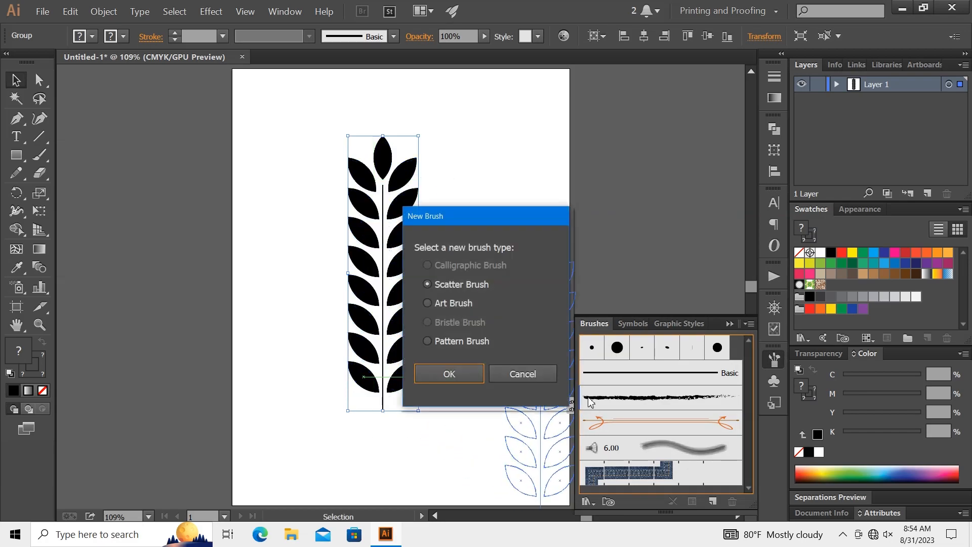
pyautogui.click(434, 303)
pyautogui.click(450, 374)
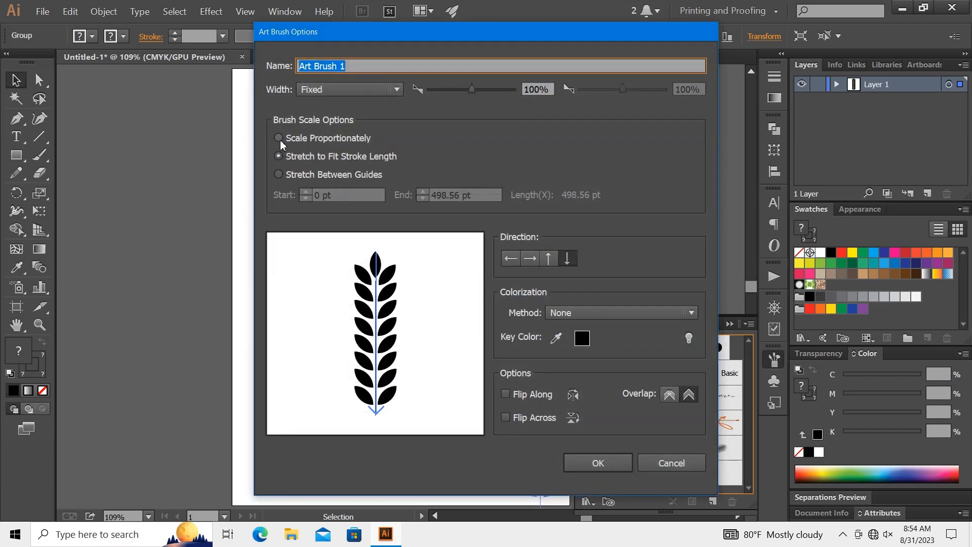
pyautogui.click(280, 140)
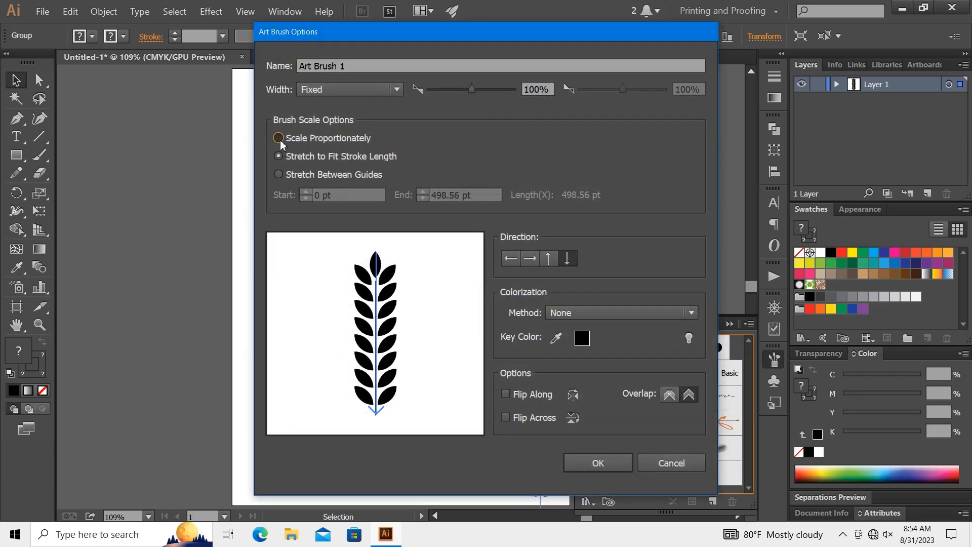
pyautogui.click(597, 462)
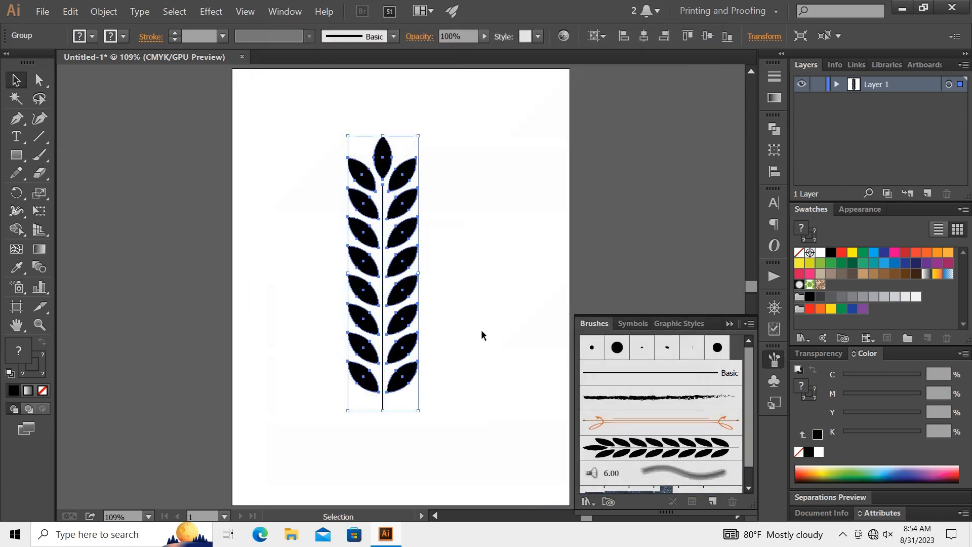
pyautogui.press('Delete')
# Step: Paint five slightly curved upright strokes side by side across the artboard with the leaf branch brush
pyautogui.click(44, 153)
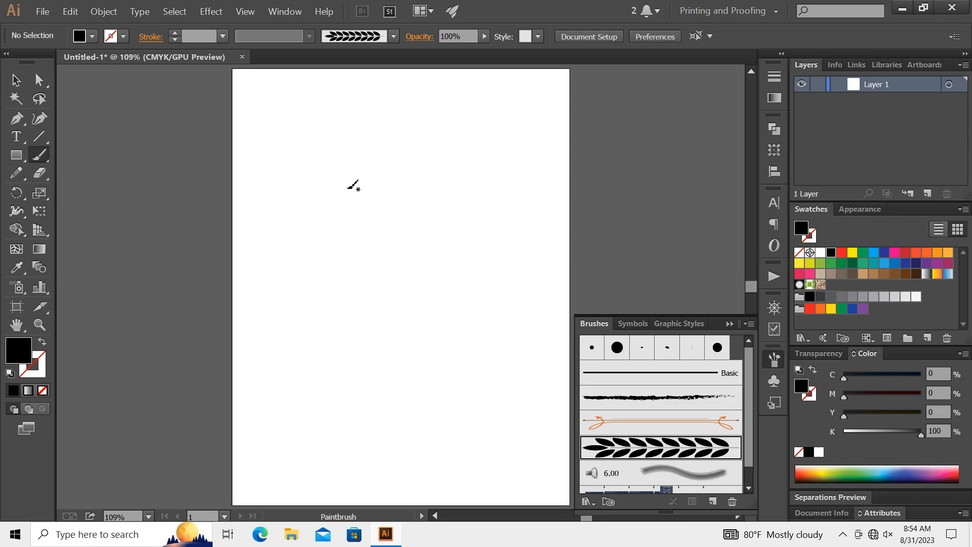
pyautogui.moveTo(298, 391); pyautogui.dragTo(299, 391)
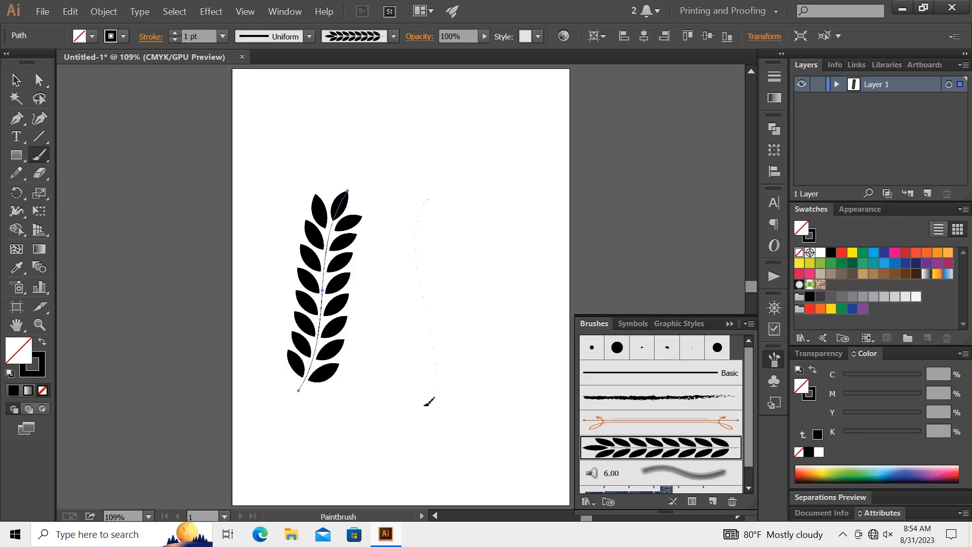
pyautogui.moveTo(429, 403); pyautogui.dragTo(425, 405)
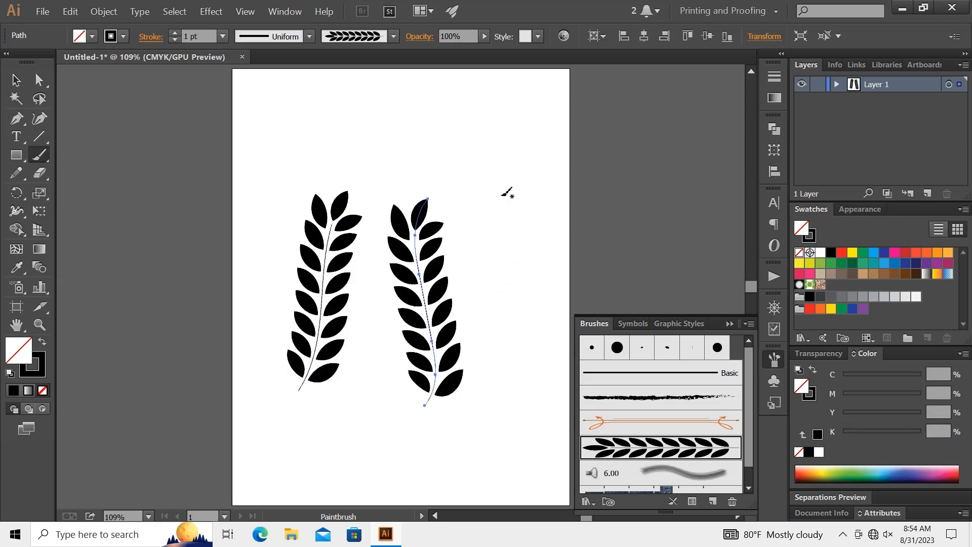
pyautogui.moveTo(508, 428); pyautogui.dragTo(507, 403)
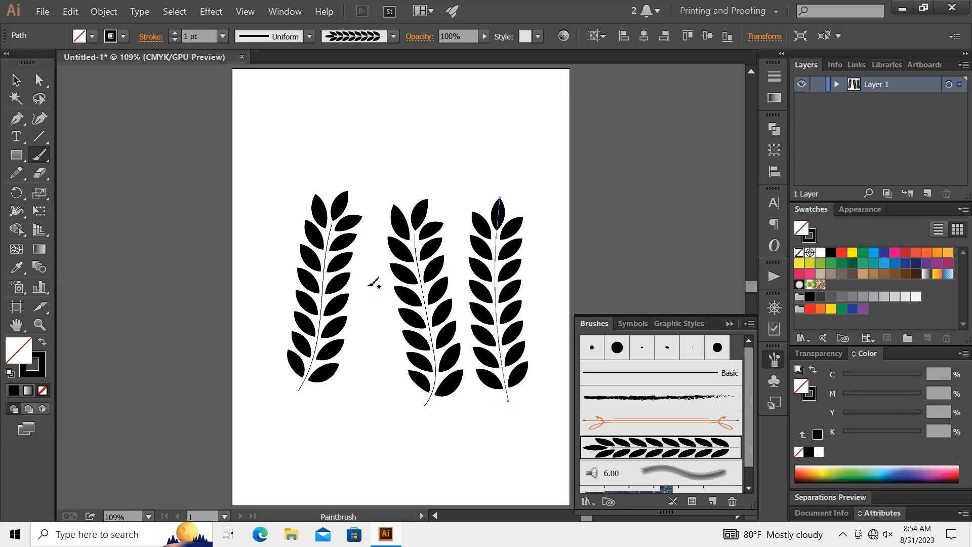
pyautogui.moveTo(261, 392); pyautogui.dragTo(260, 395)
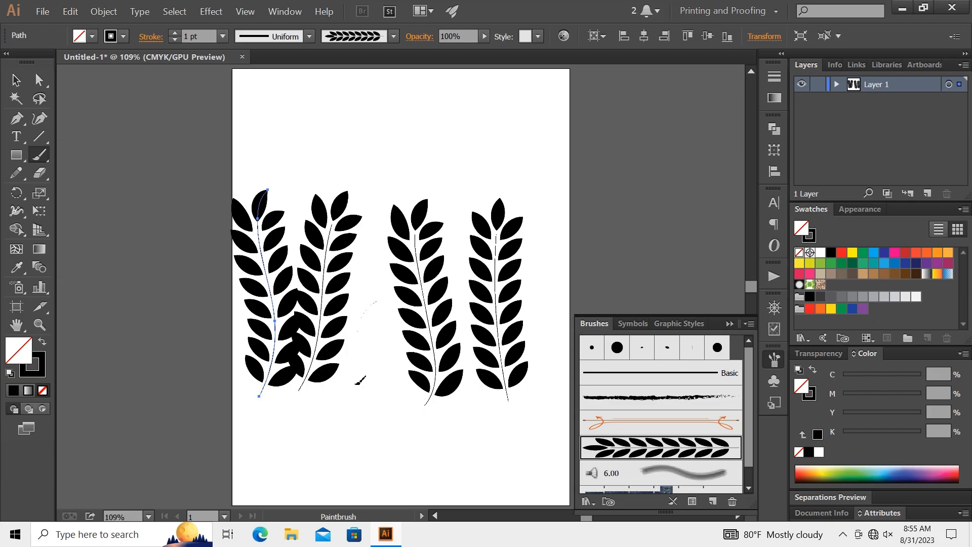
pyautogui.moveTo(339, 482); pyautogui.dragTo(328, 483)
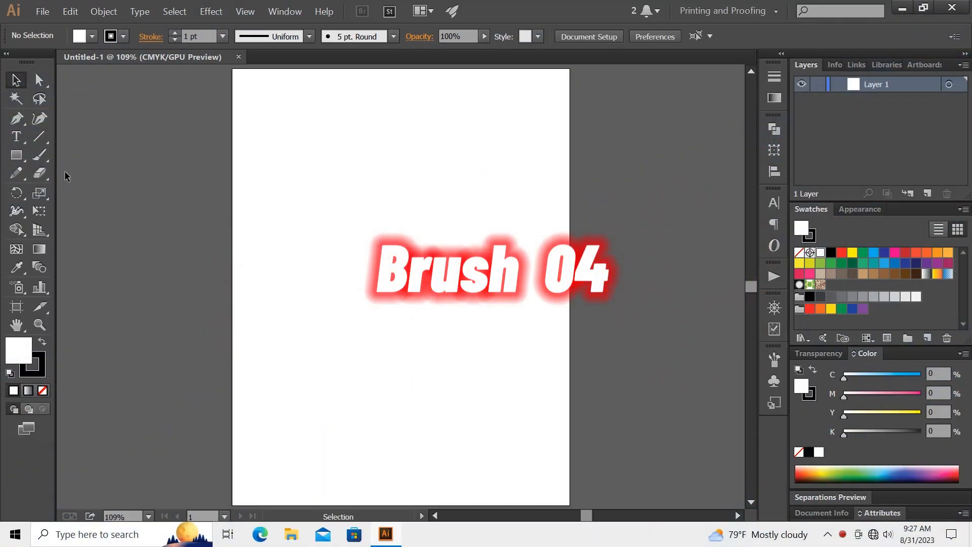
# Step: Draw an upright rectangle about 171 by 281 pt in the middle of the artboard with no fill and an 18 pt black stroke
pyautogui.click(15, 159)
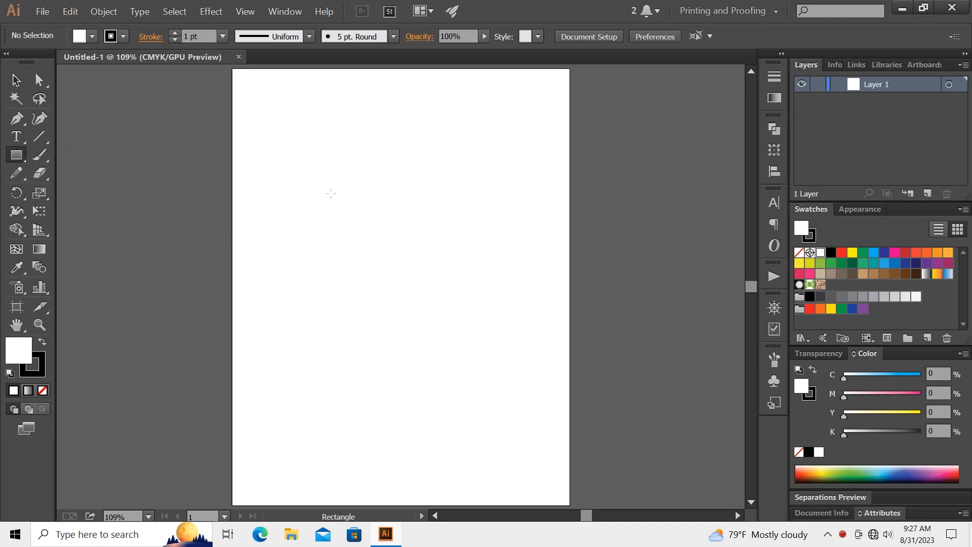
pyautogui.moveTo(332, 193); pyautogui.dragTo(427, 350)
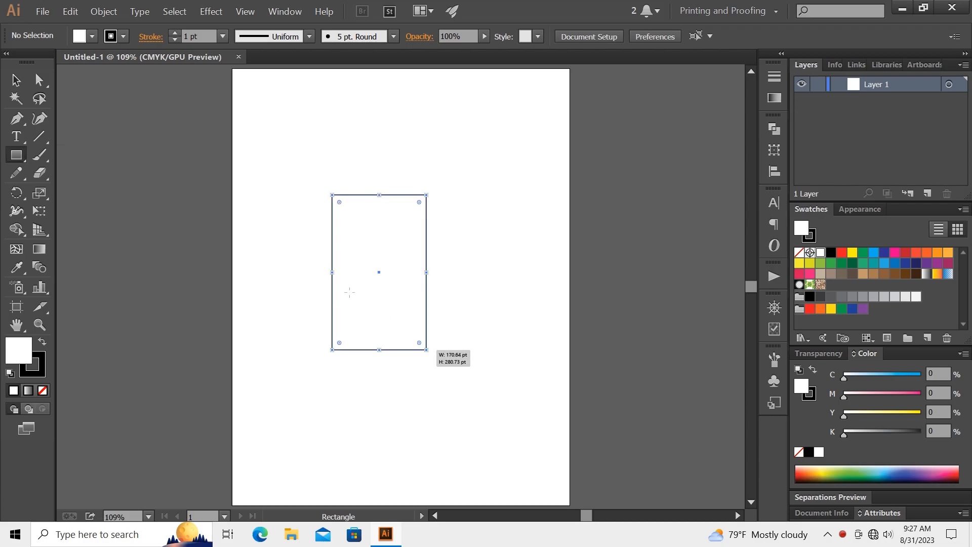
pyautogui.click(16, 80)
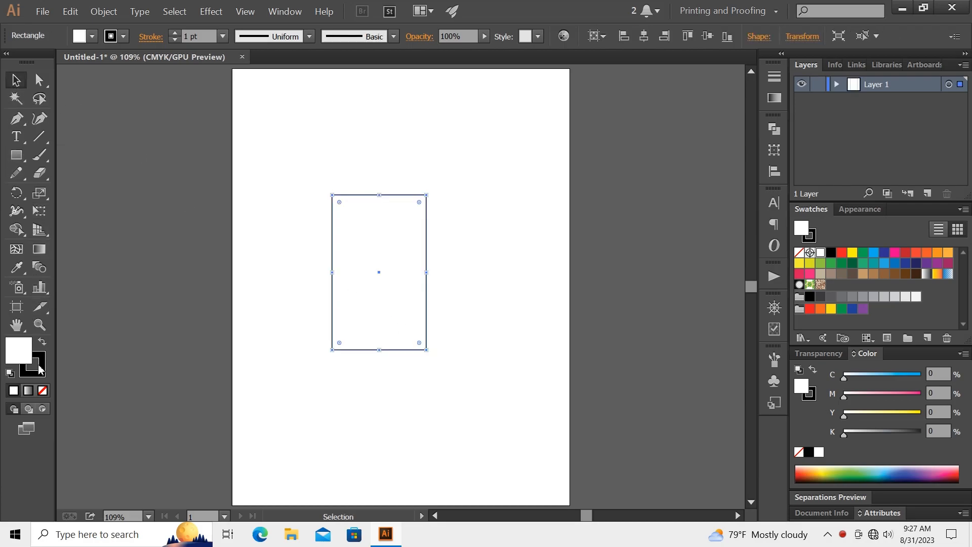
pyautogui.click(42, 390)
pyautogui.press('x')
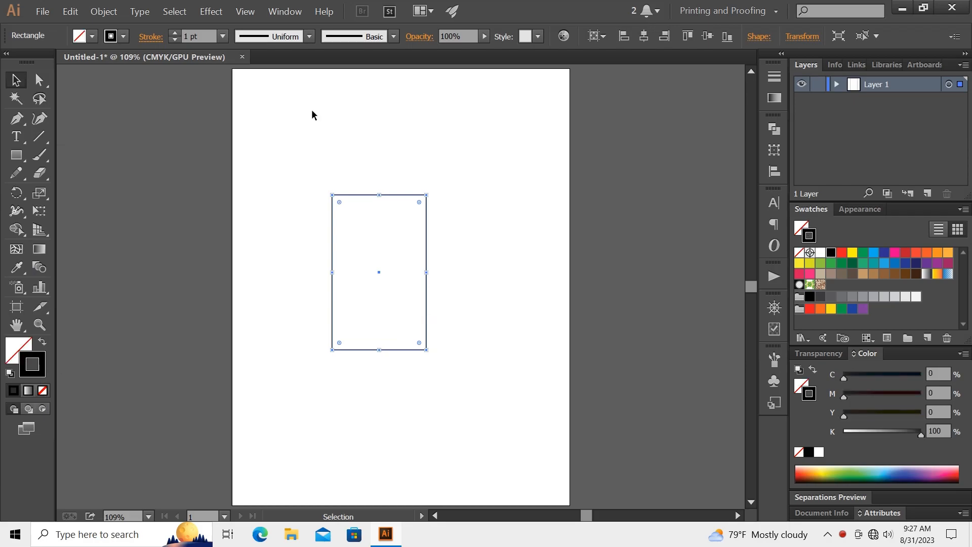
pyautogui.scroll(13, 181, 32)
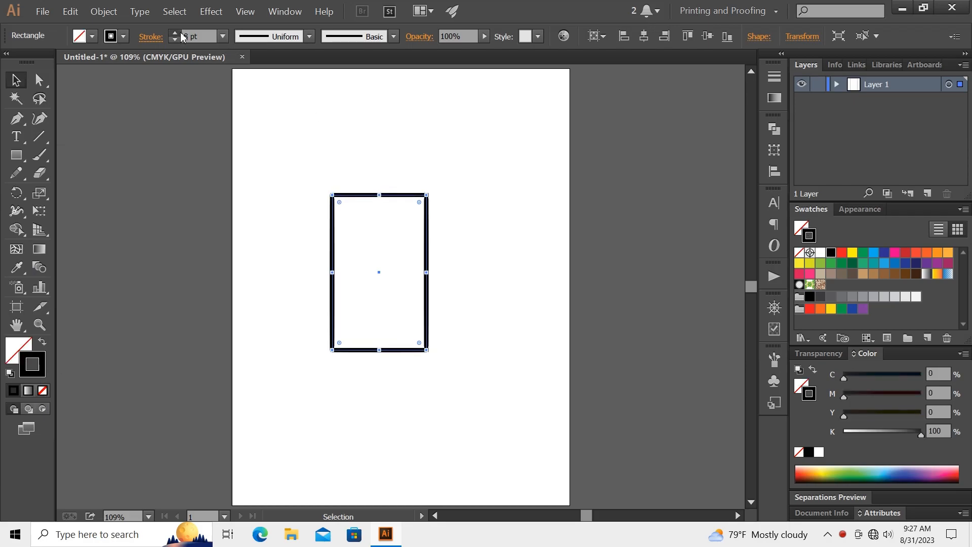
pyautogui.scroll(4, 183, 36)
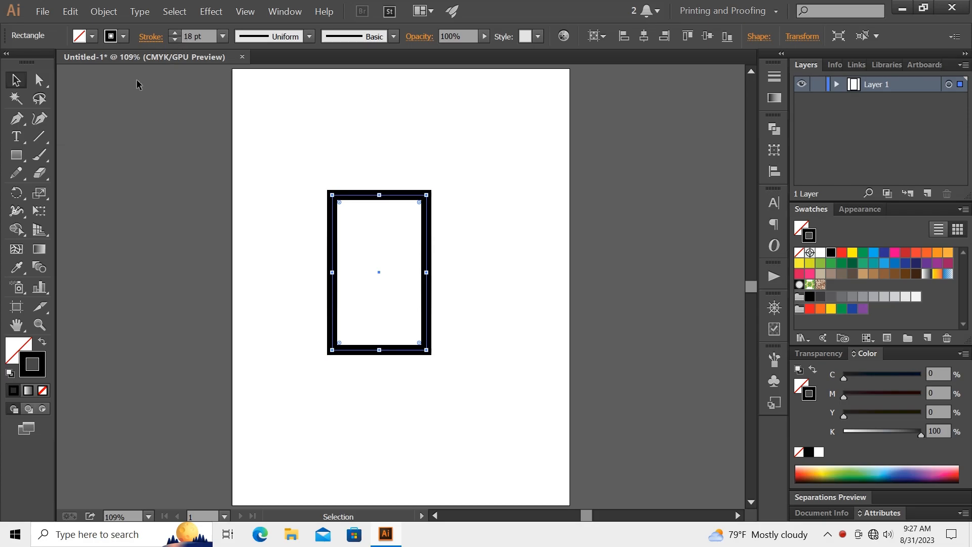
# Step: Fully round the rectangle's top left and bottom right corners to turn it into a leaf outline
pyautogui.click(39, 79)
pyautogui.moveTo(306, 185); pyautogui.dragTo(387, 230)
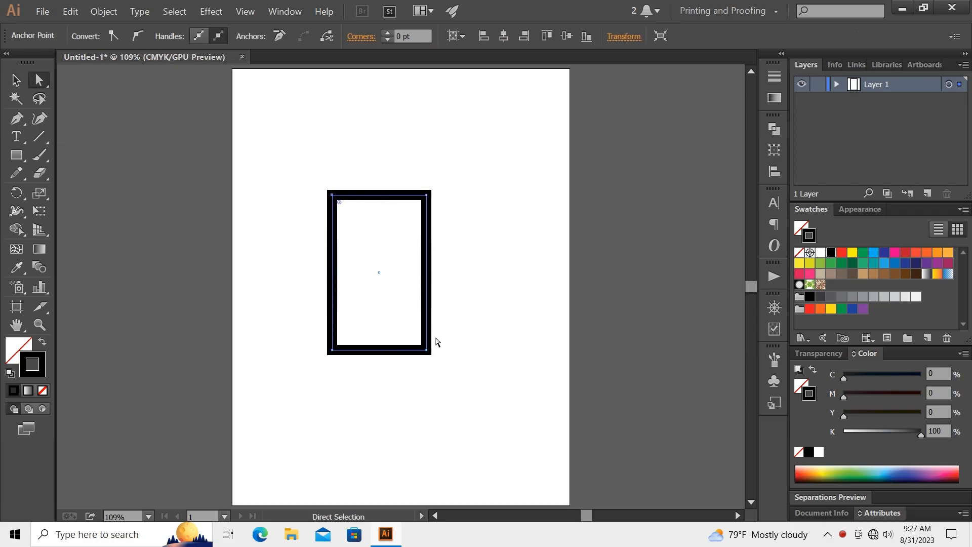
pyautogui.moveTo(400, 320); pyautogui.dragTo(319, 172)
pyautogui.click(16, 81)
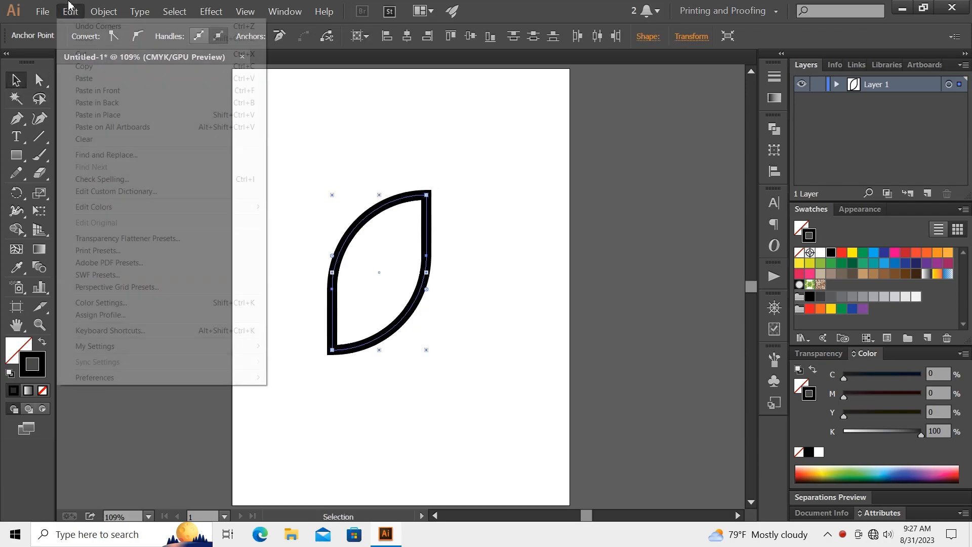
# Step: Expand the leaf outline's stroke into a filled shape
pyautogui.click(104, 11)
pyautogui.click(128, 131)
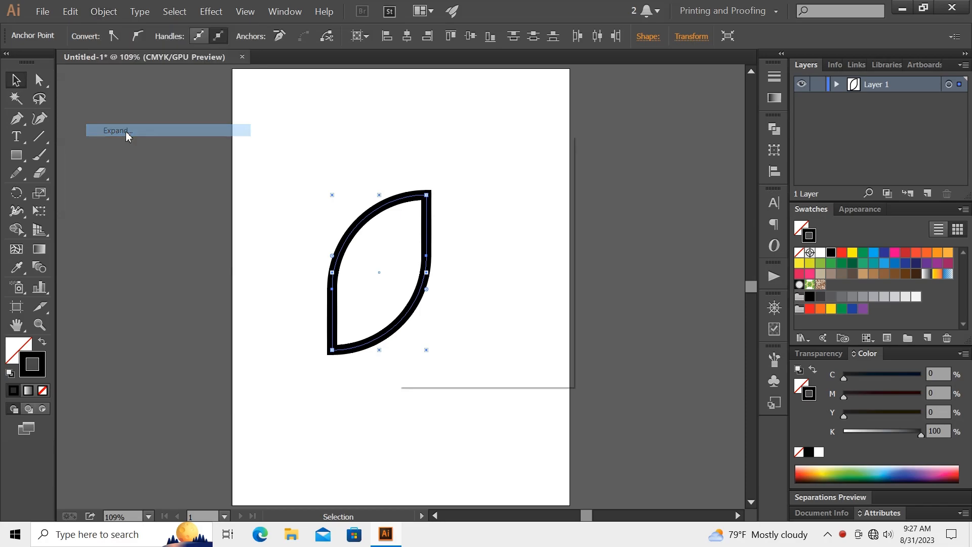
pyautogui.click(432, 357)
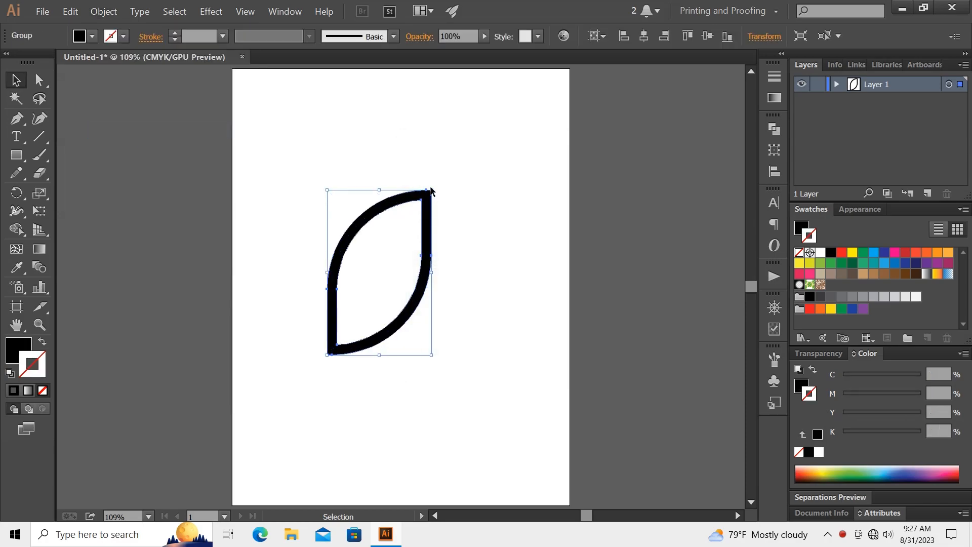
# Step: Rotate the expanded leaf about 45° clockwise so it lies sideways, and scale it down to a small shape
pyautogui.moveTo(427, 184); pyautogui.dragTo(448, 274)
pyautogui.hotkey('ctrl', '=')
pyautogui.hotkey('ctrl', '=')
pyautogui.hotkey('ctrl', '=')
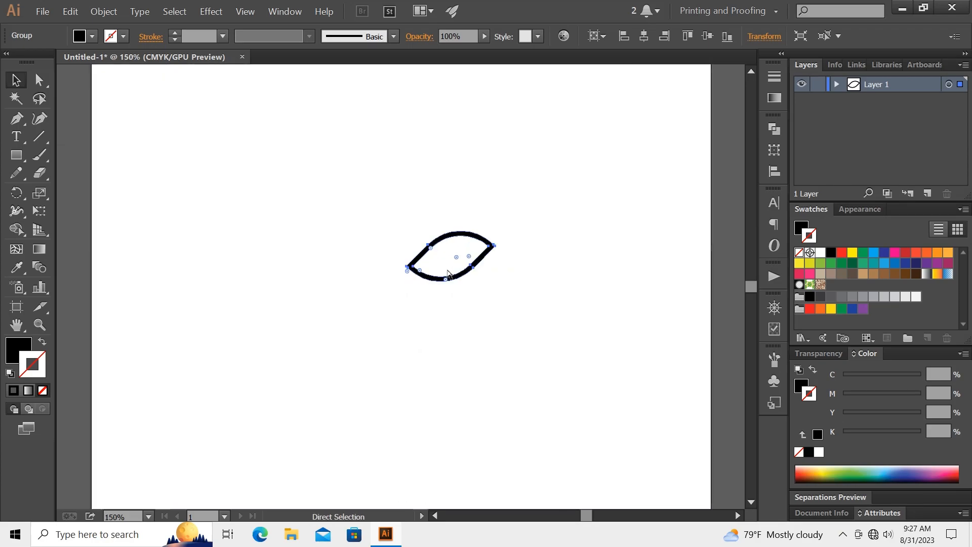
# Step: Add a 6 pt black stroke to the small leaf shape
pyautogui.click(178, 35)
pyautogui.click(177, 35)
pyautogui.click(339, 231)
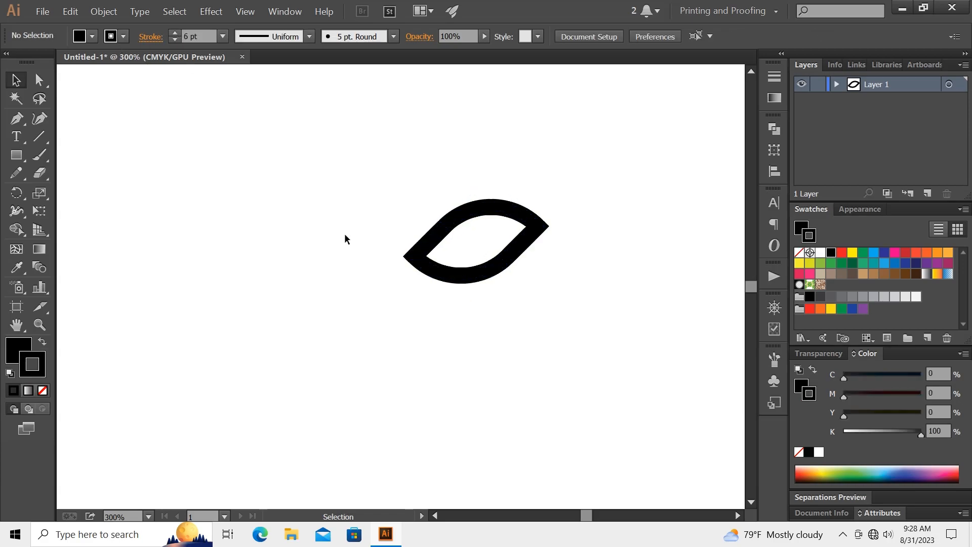
# Step: Copy the leaf horizontally to its left so that the adjoining sides of the two leaves overlap as one diagonal band
pyautogui.click(435, 238)
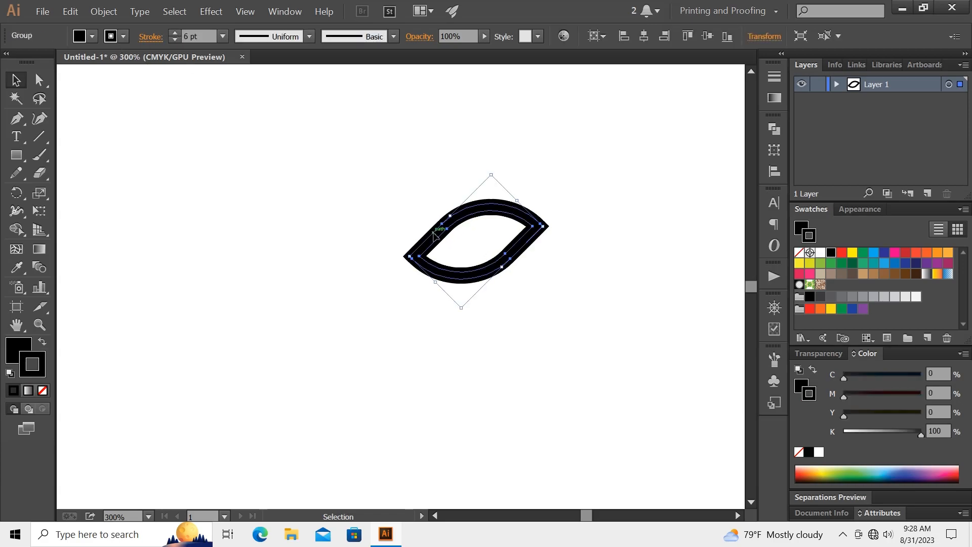
pyautogui.moveTo(432, 236); pyautogui.dragTo(337, 233)
pyautogui.press('Right')
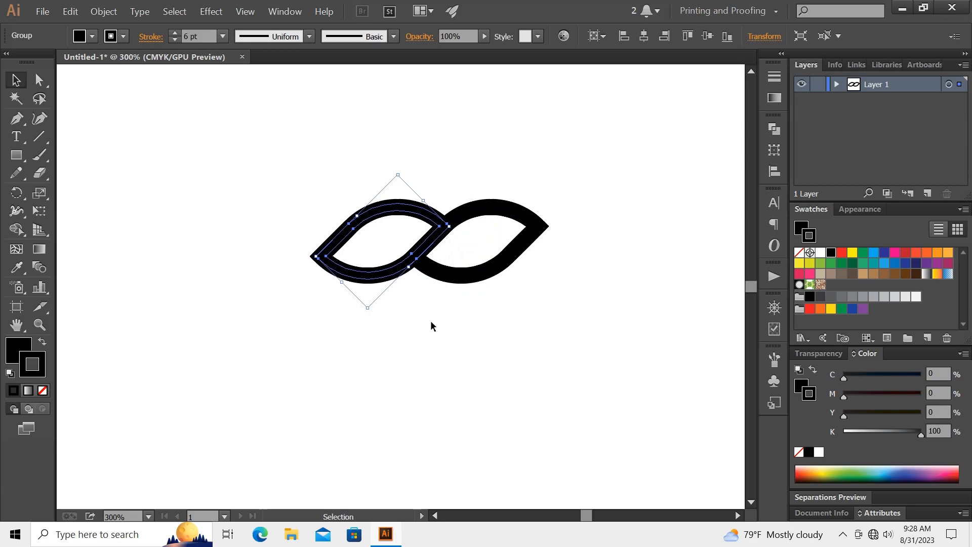
pyautogui.press('Left')
pyautogui.click(430, 322)
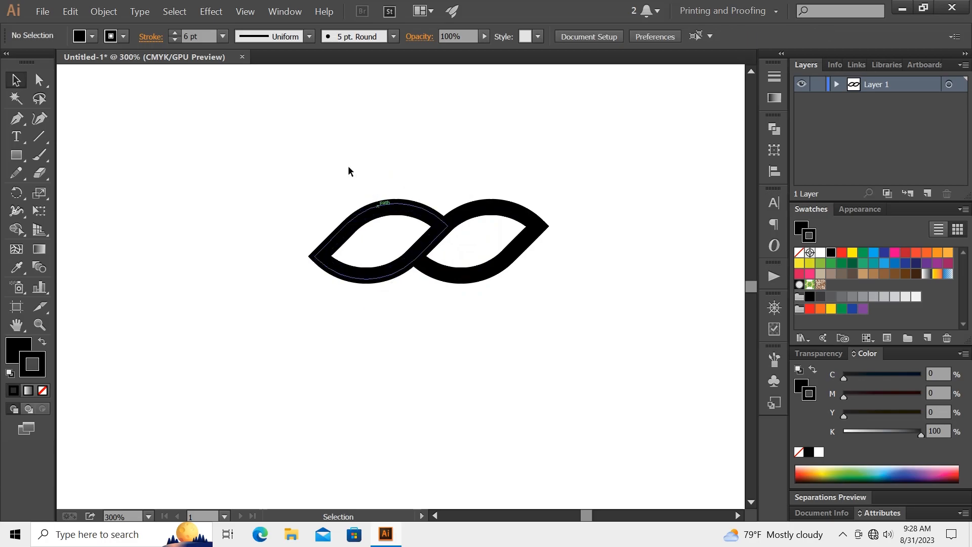
pyautogui.moveTo(380, 196); pyautogui.dragTo(553, 349)
pyautogui.click(572, 333)
# Step: Draw vertical lines without stroke through the middle of both leaves with the Pen tool, the left one about 99 pt long
pyautogui.click(17, 118)
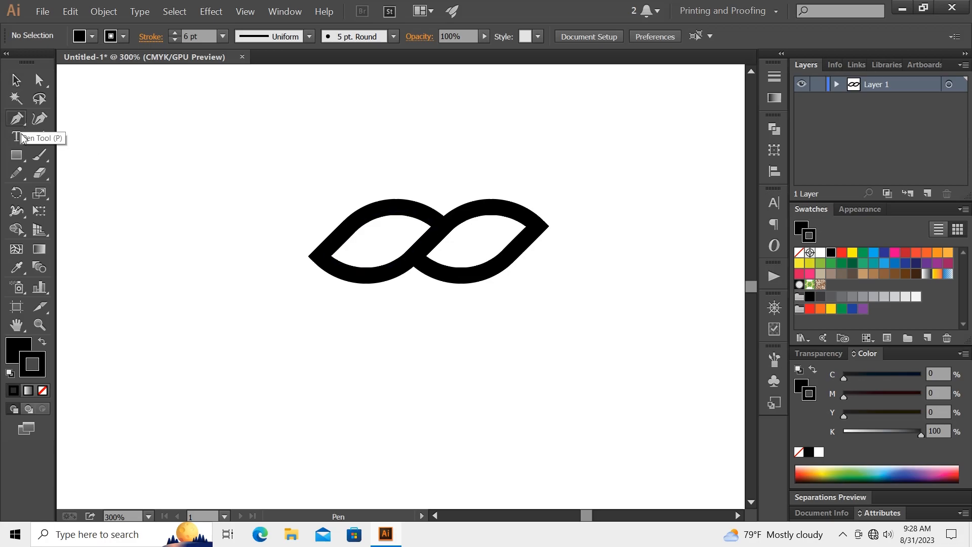
pyautogui.click(43, 391)
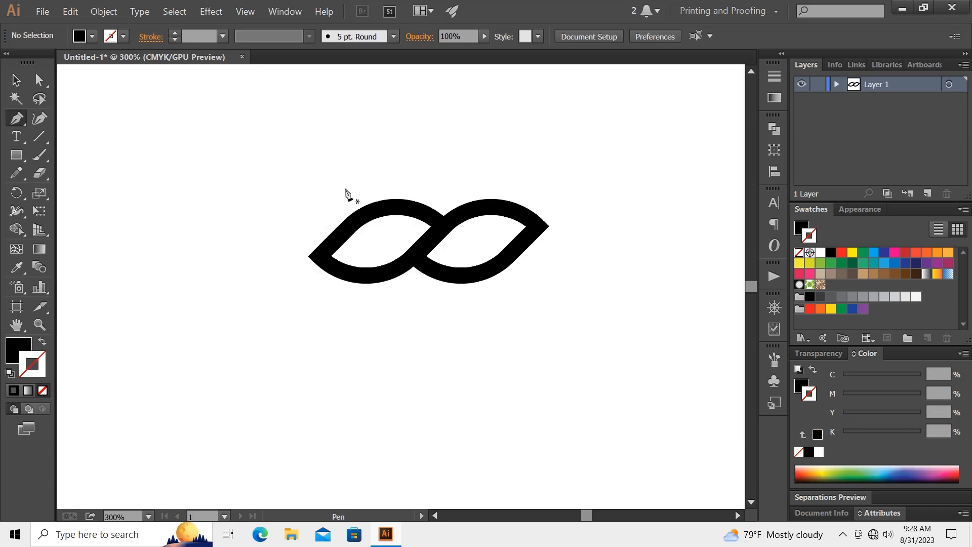
pyautogui.click(380, 177)
pyautogui.click(381, 328)
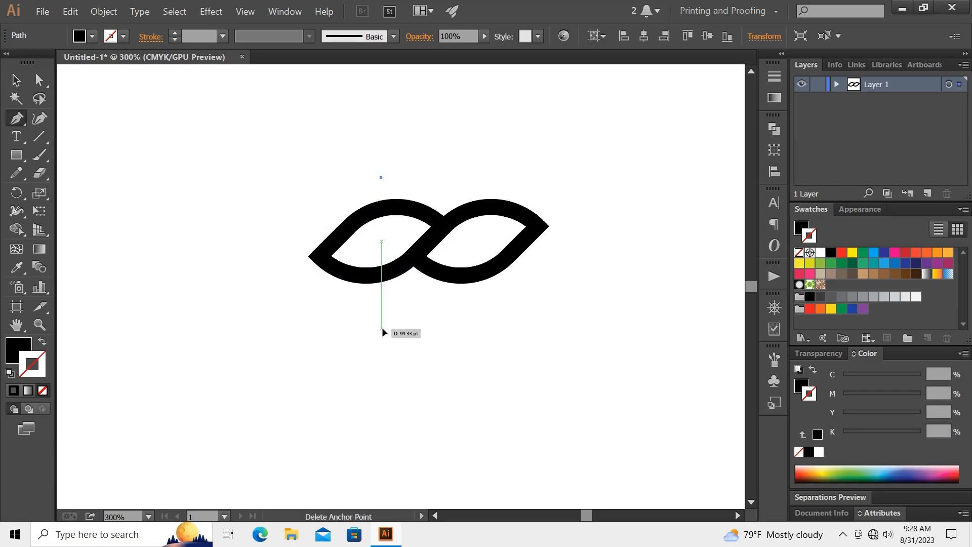
pyautogui.press('Return')
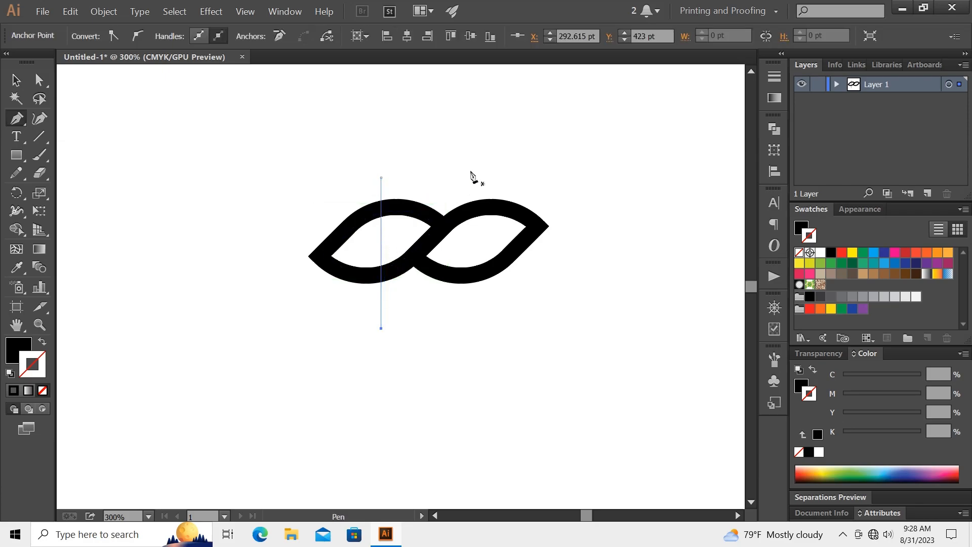
pyautogui.click(476, 184)
pyautogui.click(476, 306)
# Step: Remove the outer halves of both leaves beyond the vertical lines with the Shape Builder, leaving the central crossing
pyautogui.click(15, 80)
pyautogui.moveTo(248, 157); pyautogui.dragTo(526, 257)
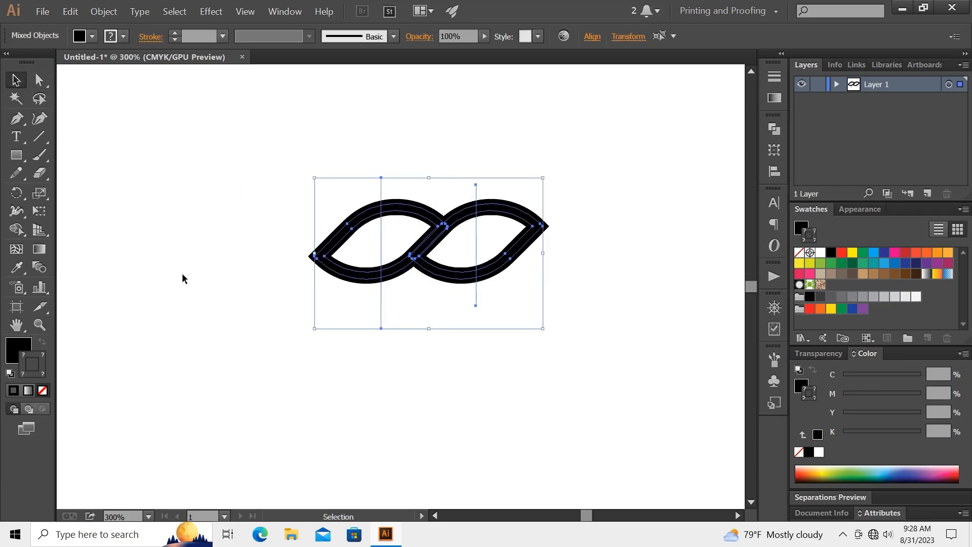
pyautogui.click(22, 228)
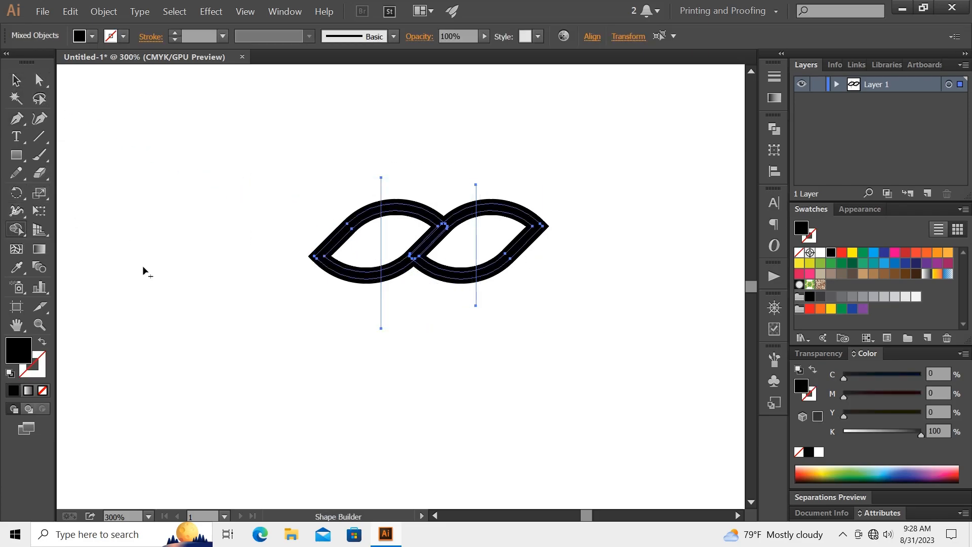
pyautogui.keyDown('alt'); pyautogui.click(354, 248); pyautogui.keyUp('alt')
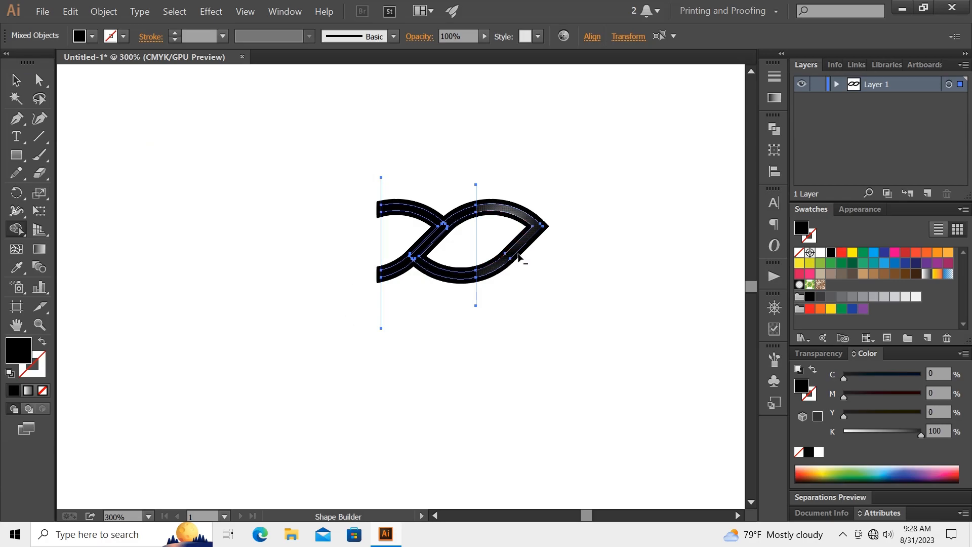
pyautogui.keyDown('alt'); pyautogui.click(520, 233); pyautogui.keyUp('alt')
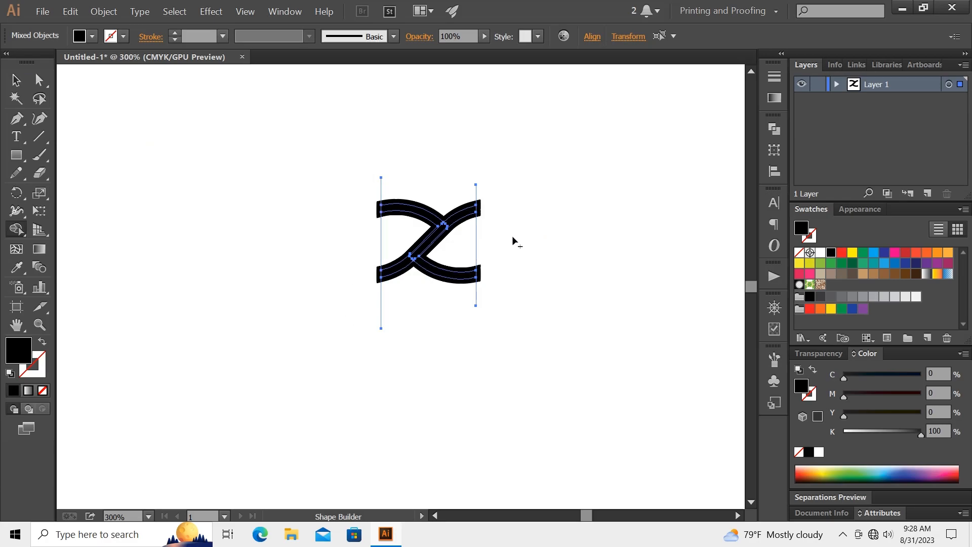
pyautogui.click(15, 80)
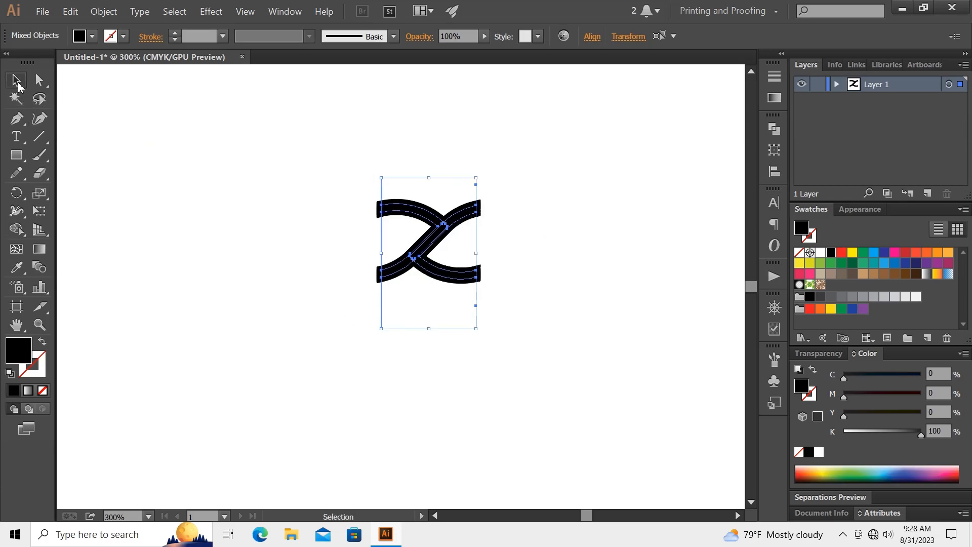
# Step: Delete the two vertical cutting lines from the crossing motif
pyautogui.click(293, 251)
pyautogui.moveTo(340, 326); pyautogui.dragTo(498, 351)
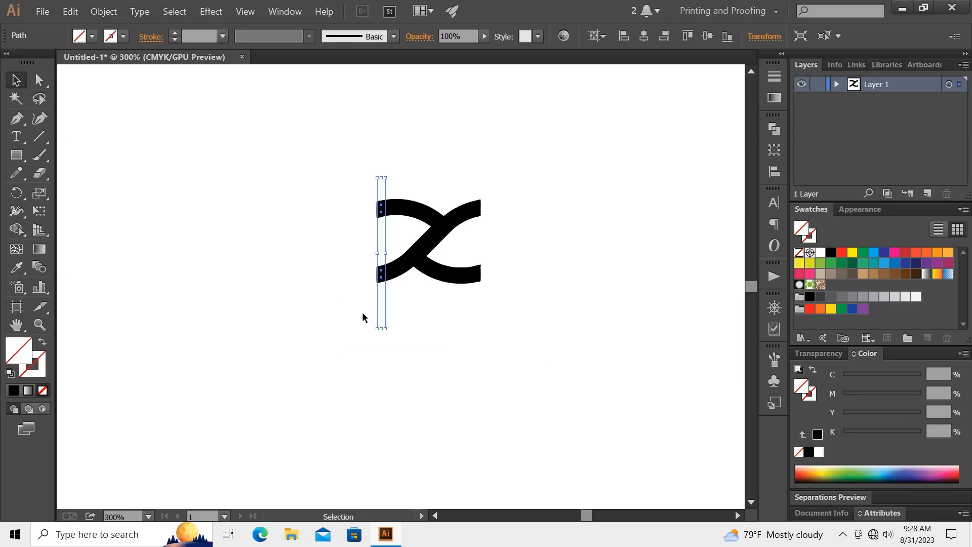
pyautogui.press('Delete')
pyautogui.moveTo(437, 301); pyautogui.dragTo(508, 320)
pyautogui.press('Delete')
pyautogui.hotkey('ctrl', '0')
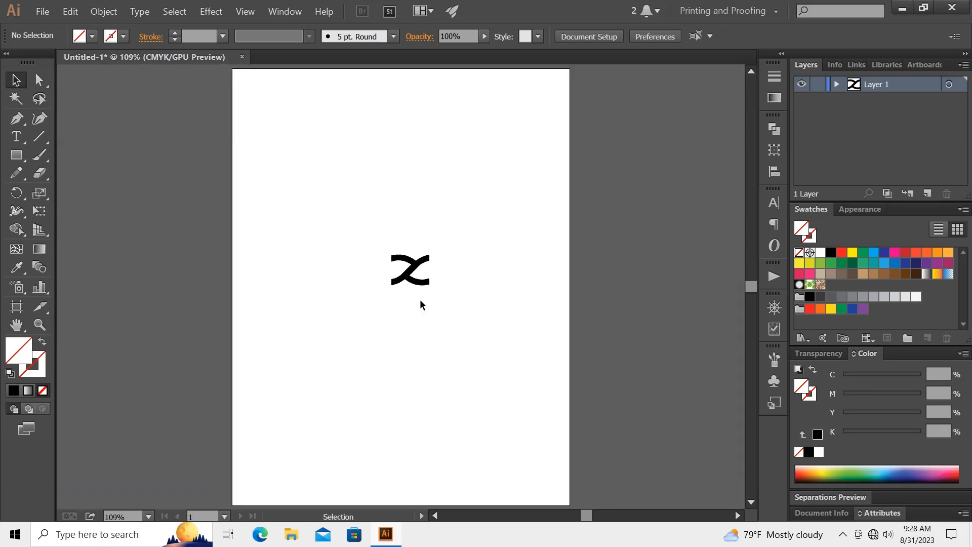
# Step: Scale the crossing motif down slightly and group its pieces
pyautogui.moveTo(389, 241)
pyautogui.mouseDown()
pyautogui.moveTo(436, 293)
pyautogui.moveTo(379, 248)
pyautogui.moveTo(389, 252)
pyautogui.mouseUp()
pyautogui.click(449, 315)
pyautogui.hotkey('ctrl', 'z')
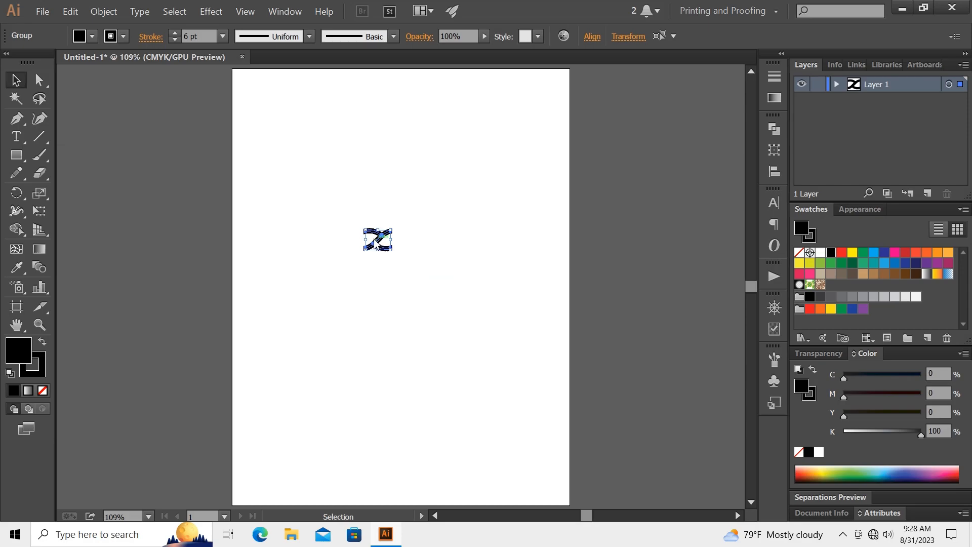
pyautogui.rightClick(375, 242)
pyautogui.click(401, 289)
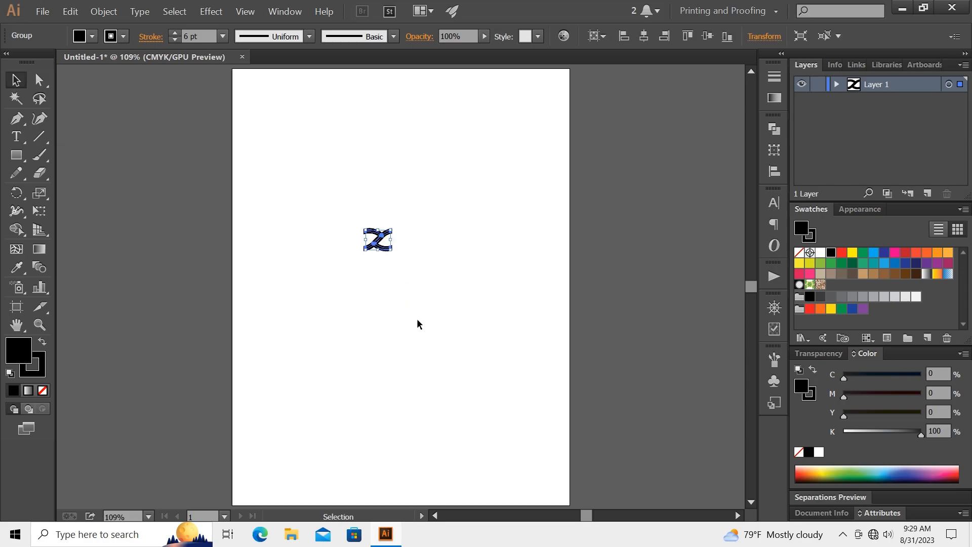
# Step: Create a pattern brush from the grouped crossing motif, keeping the default name and options
pyautogui.click(772, 360)
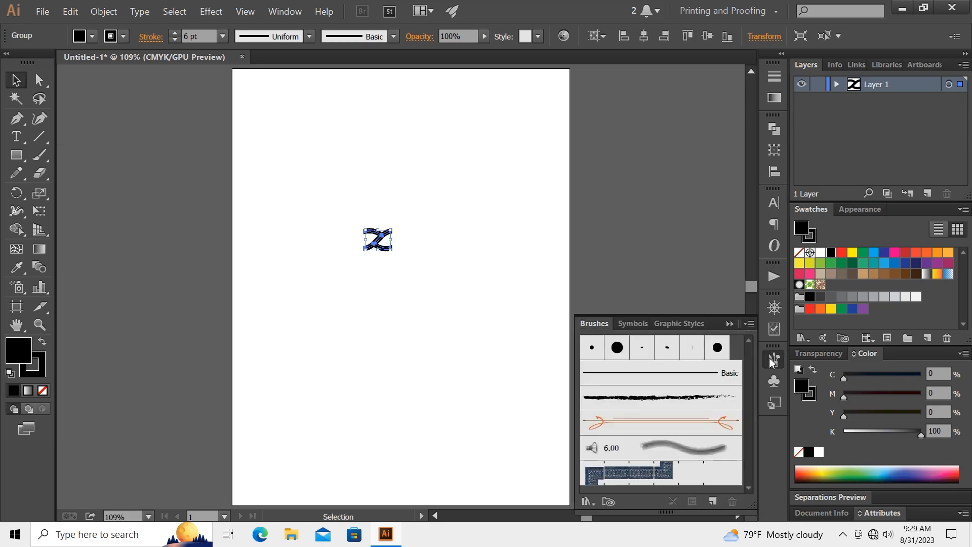
pyautogui.click(712, 501)
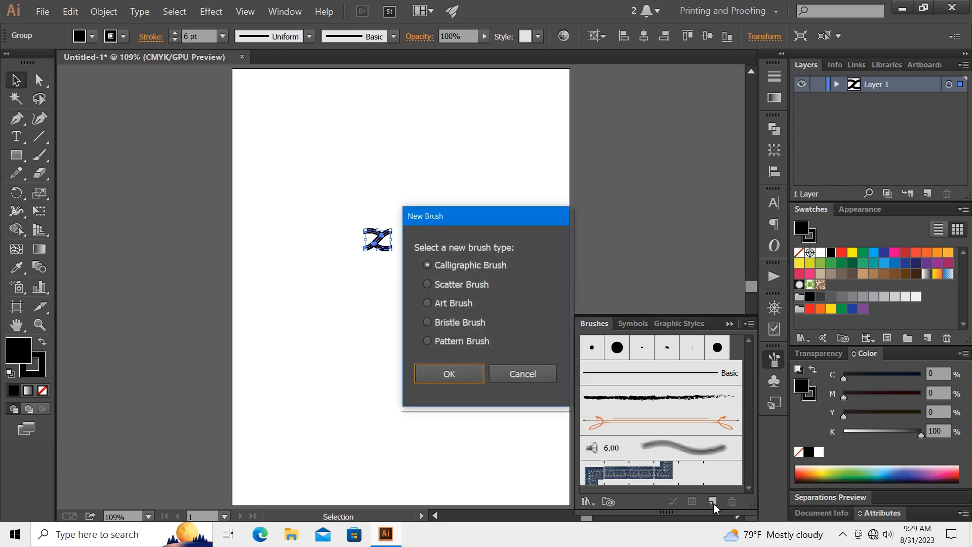
pyautogui.click(455, 343)
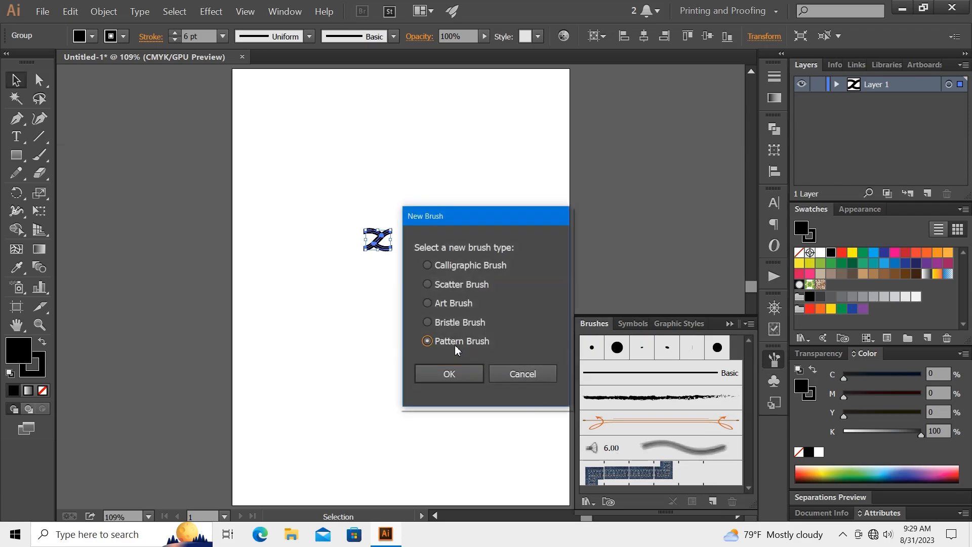
pyautogui.click(440, 373)
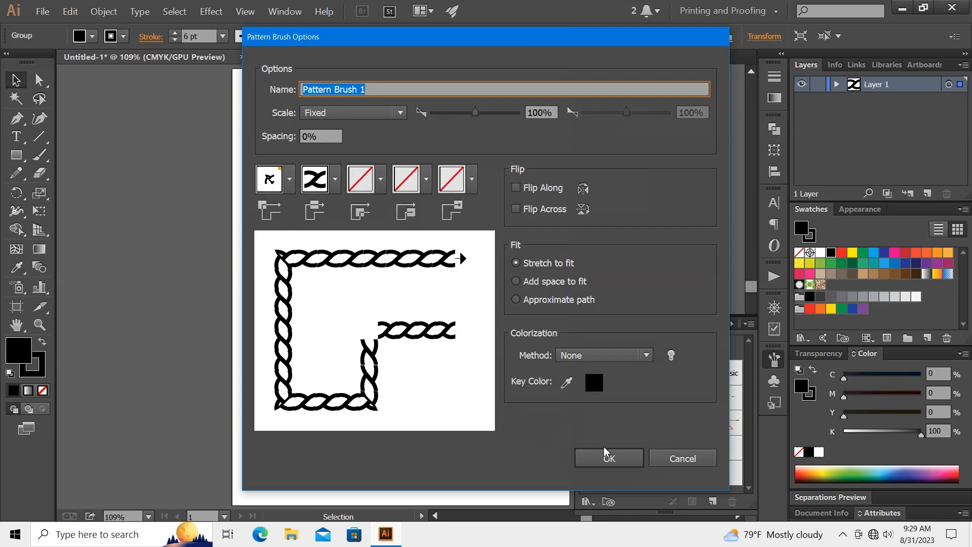
pyautogui.click(607, 455)
# Step: Delete the crossing motif from the artboard and draw a large circle in its middle with the Ellipse tool
pyautogui.moveTo(322, 202); pyautogui.dragTo(411, 271)
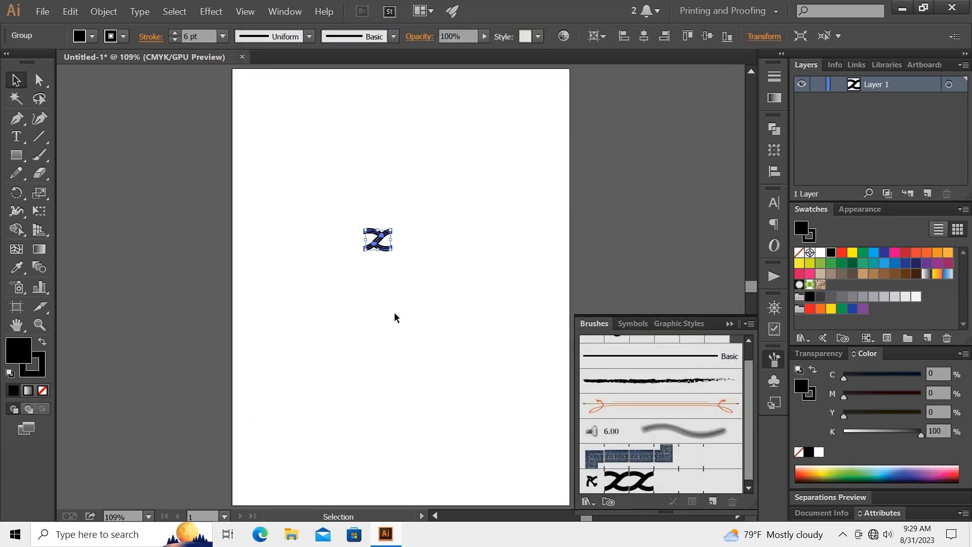
pyautogui.press('Delete')
pyautogui.moveTo(16, 154); pyautogui.dragTo(66, 200)
pyautogui.moveTo(281, 170); pyautogui.dragTo(536, 422)
pyautogui.click(16, 80)
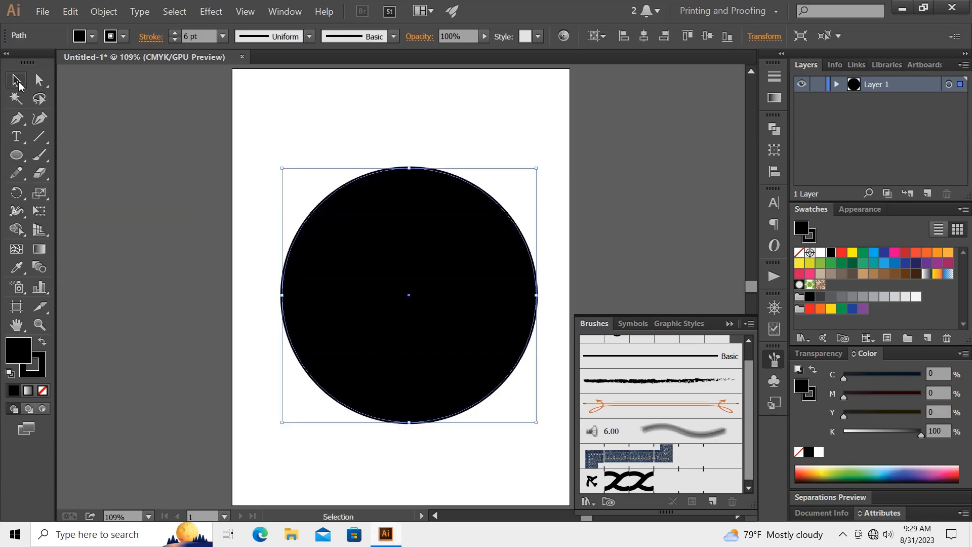
# Step: Remove the circle's fill and apply the new twist pattern brush to its outline, leaving the circle deselected
pyautogui.click(41, 391)
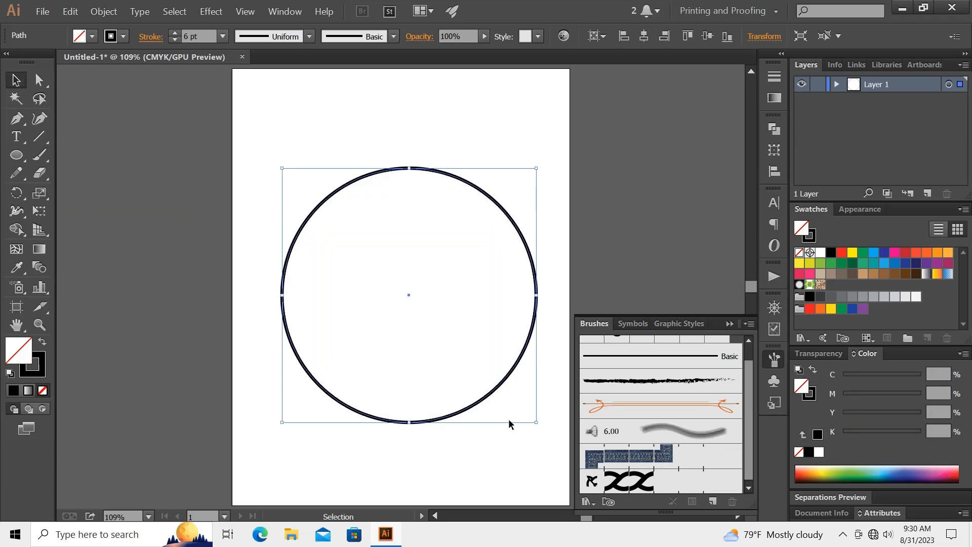
pyautogui.click(621, 483)
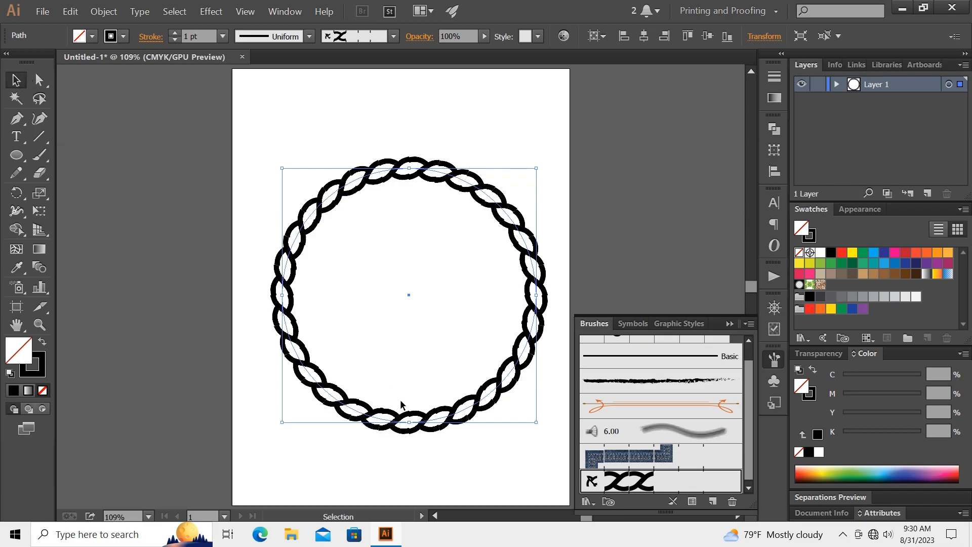
pyautogui.click(478, 469)
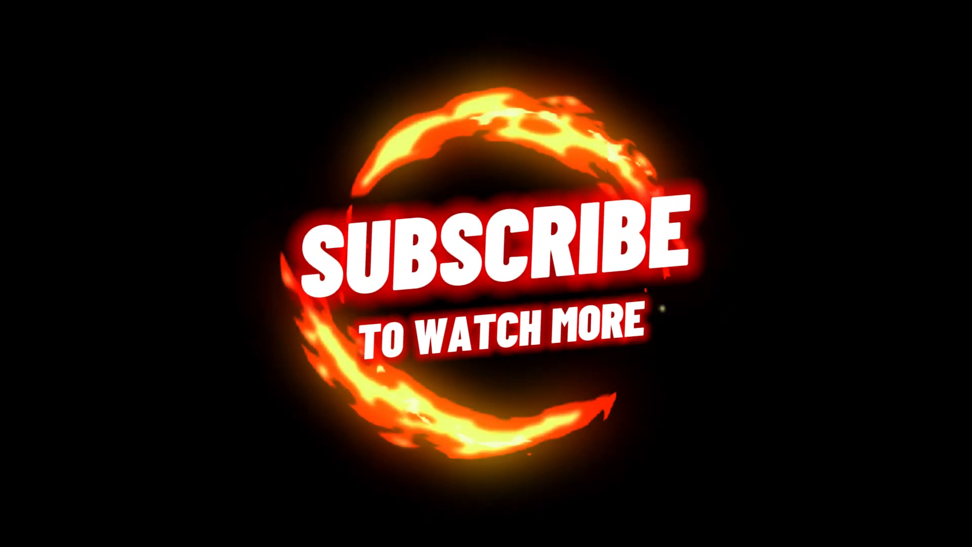